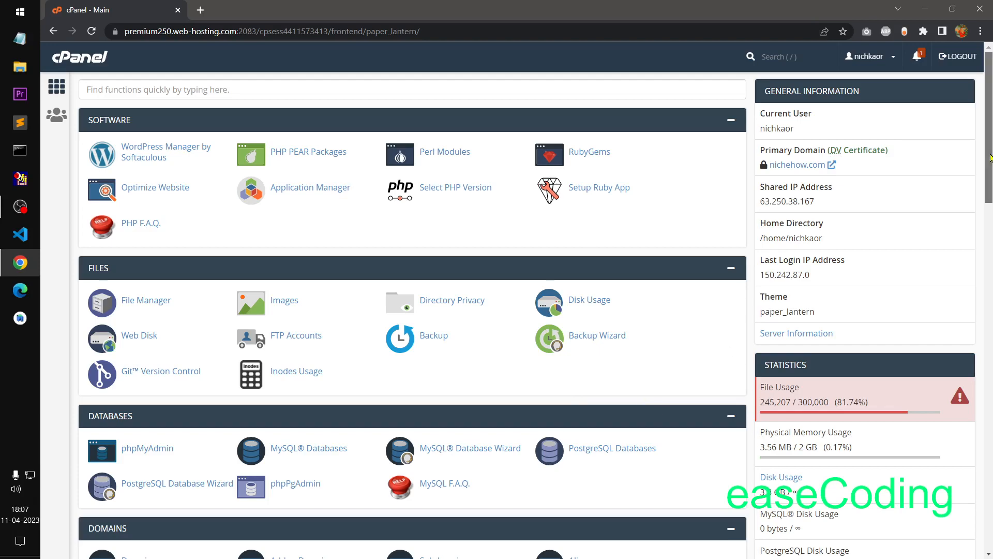
Search the hosting functions for "soft" and open the Softaculous Apps Installer
left_click_drag(991, 158, 991, 99)
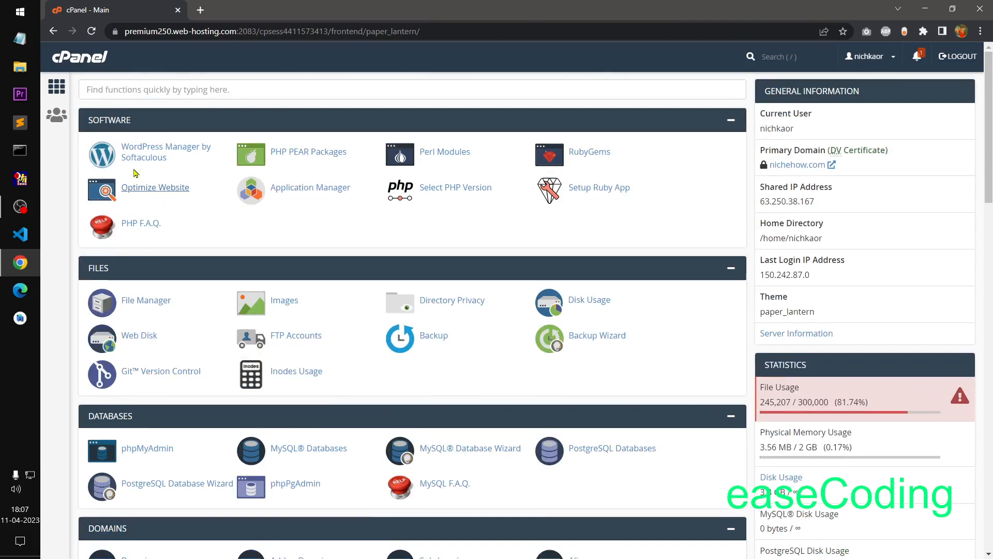
left_click(54, 87)
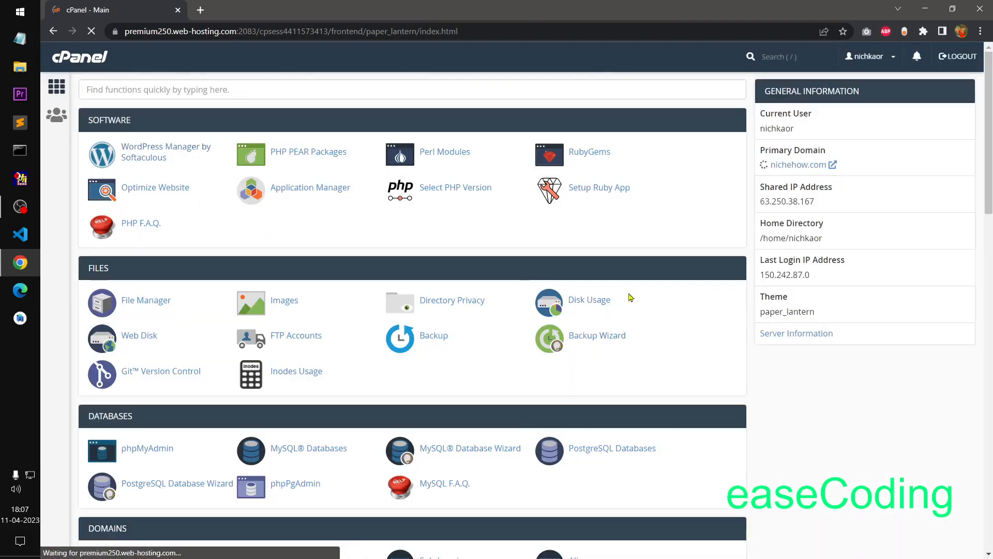
left_click_drag(990, 122, 990, 434)
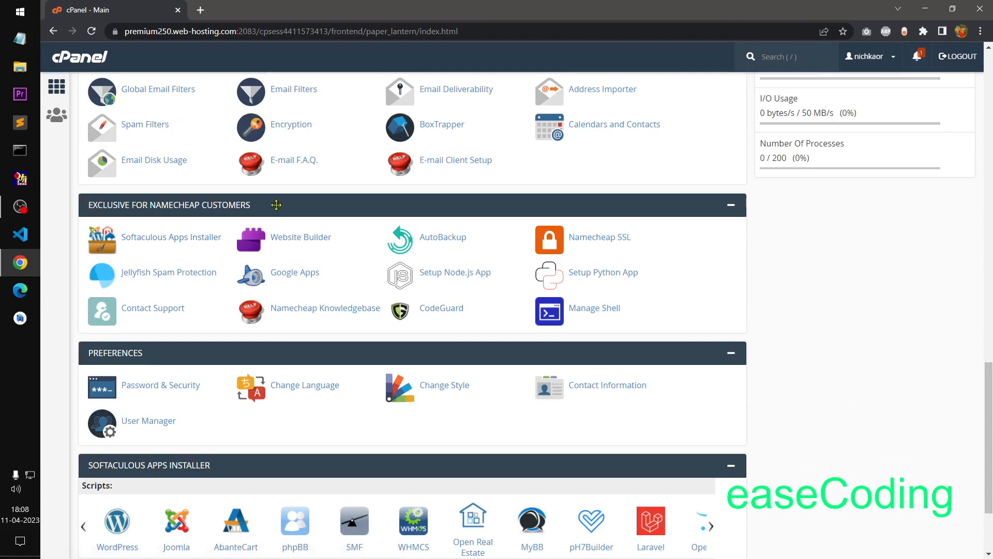
scroll(325, 345, "up", 20)
scroll(300, 217, "up", 5)
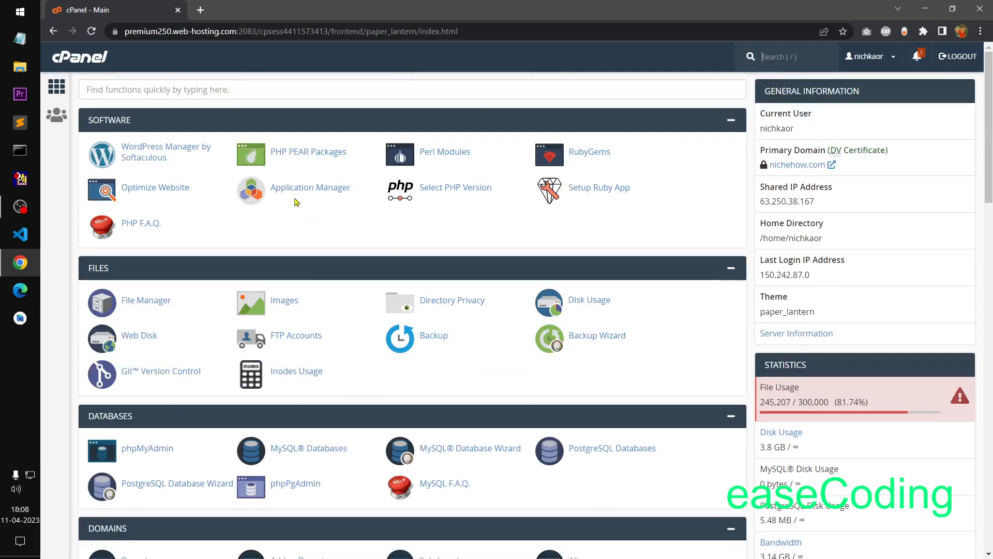
left_click(178, 89)
type("soft")
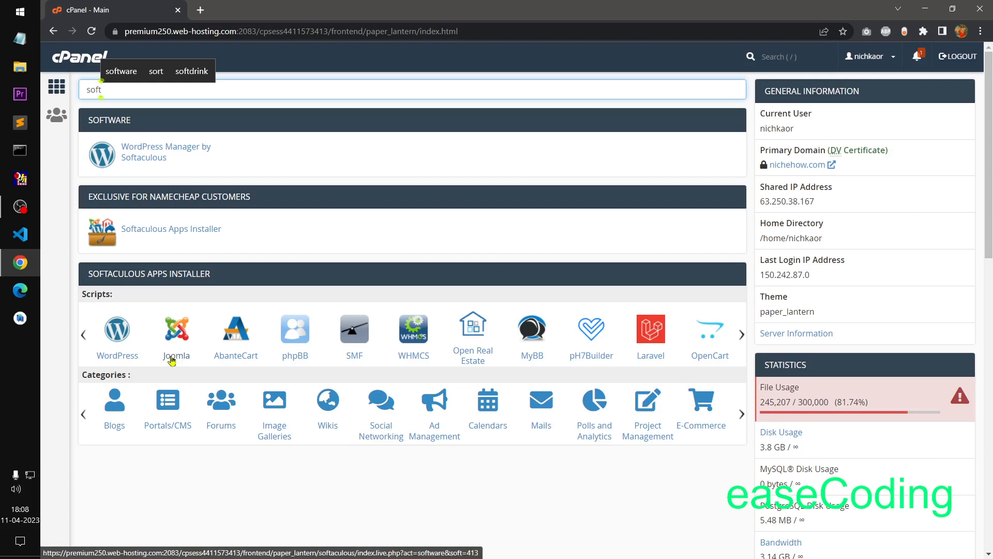
left_click(135, 236)
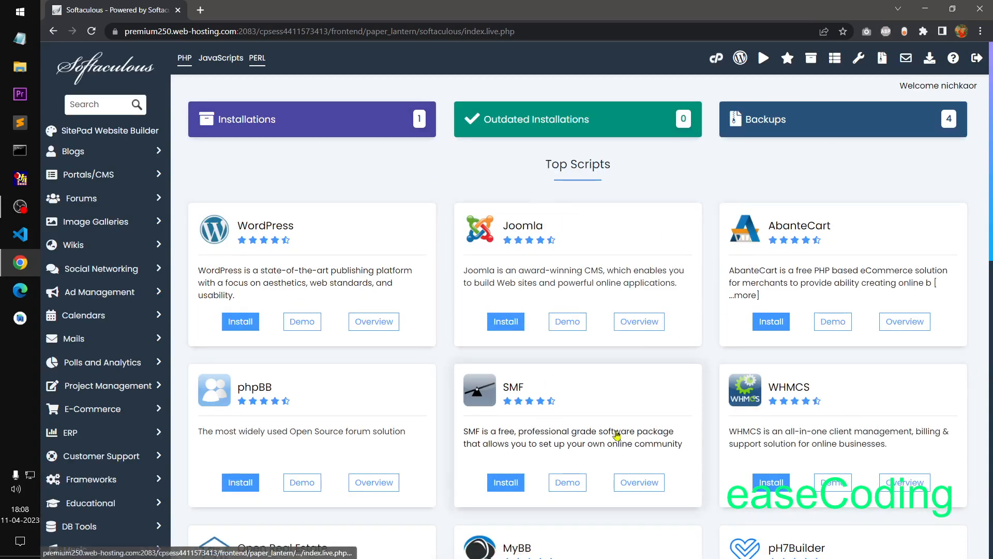
Look through the top scripts and the Blogs category, and search the script catalogue for "joom"
scroll(616, 403, "down", 15)
scroll(614, 434, "up", 15)
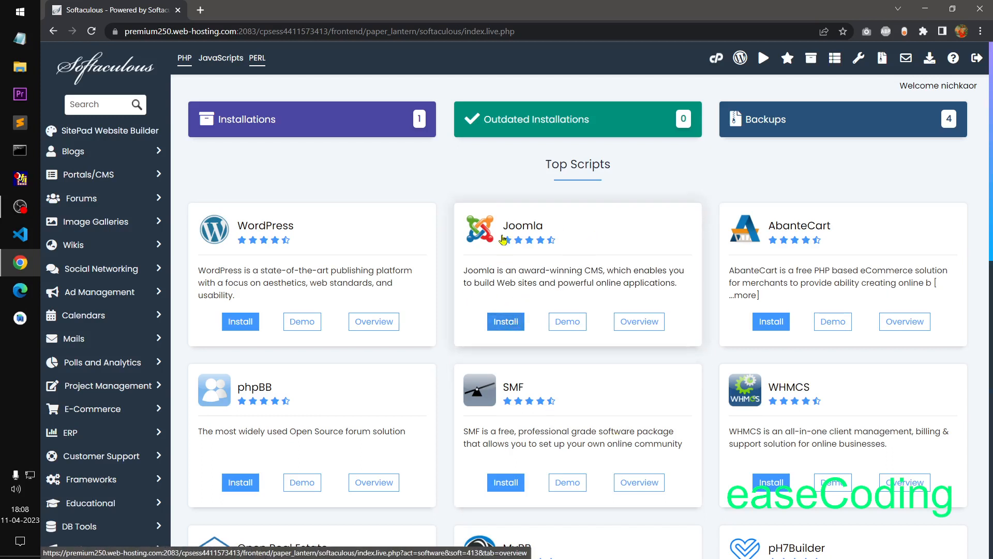
left_click(124, 152)
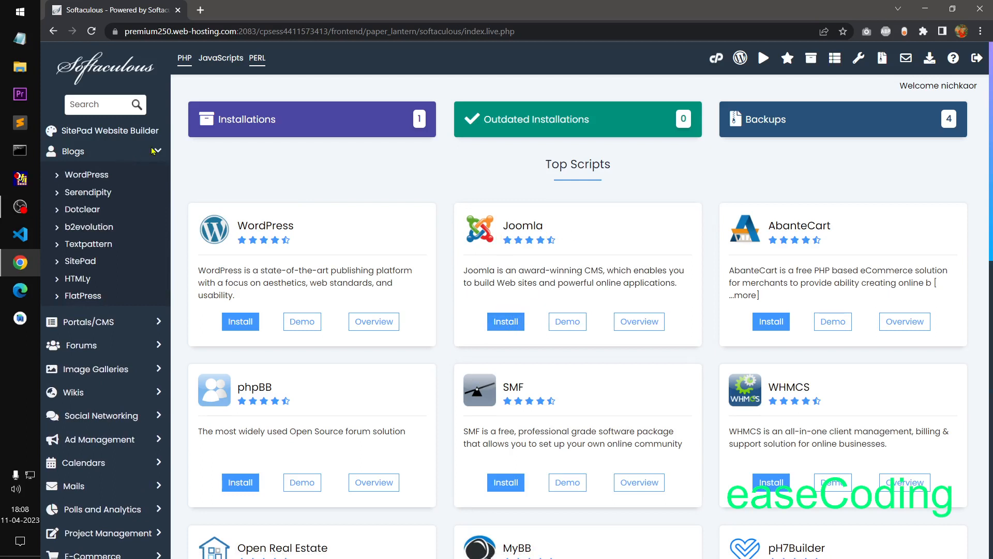
left_click(96, 106)
type("joom")
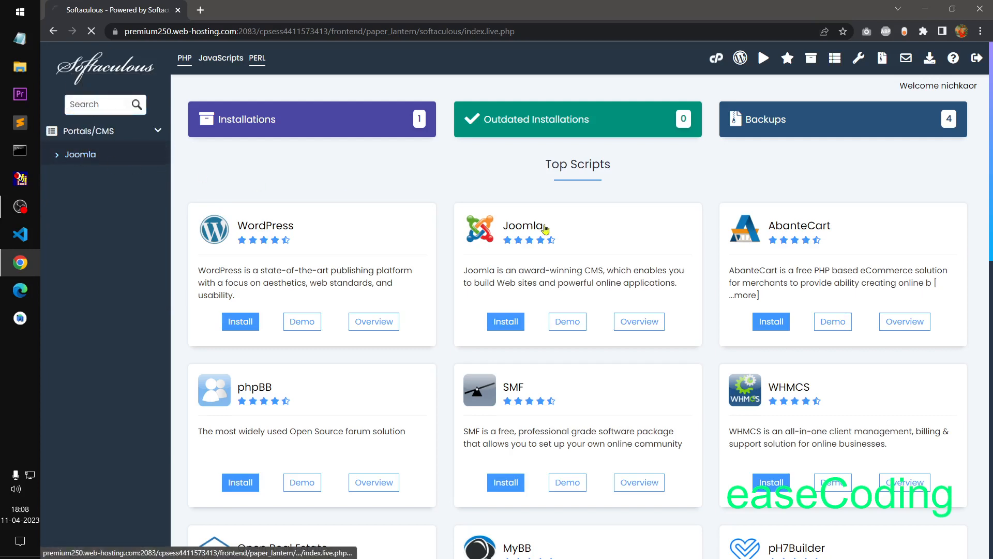
View the Joomla overview page, return to the script list and open Joomla's installation form
left_click(501, 325)
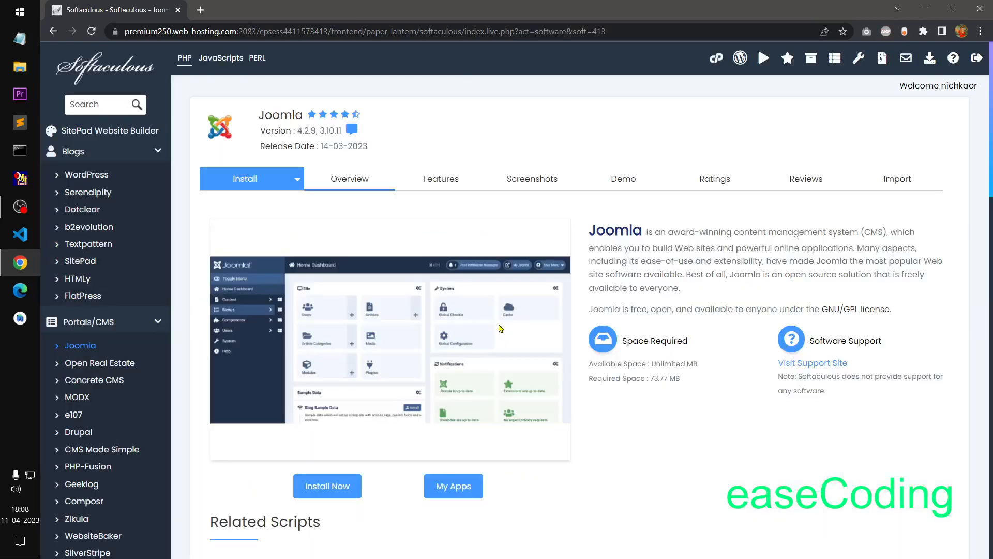
left_click(52, 32)
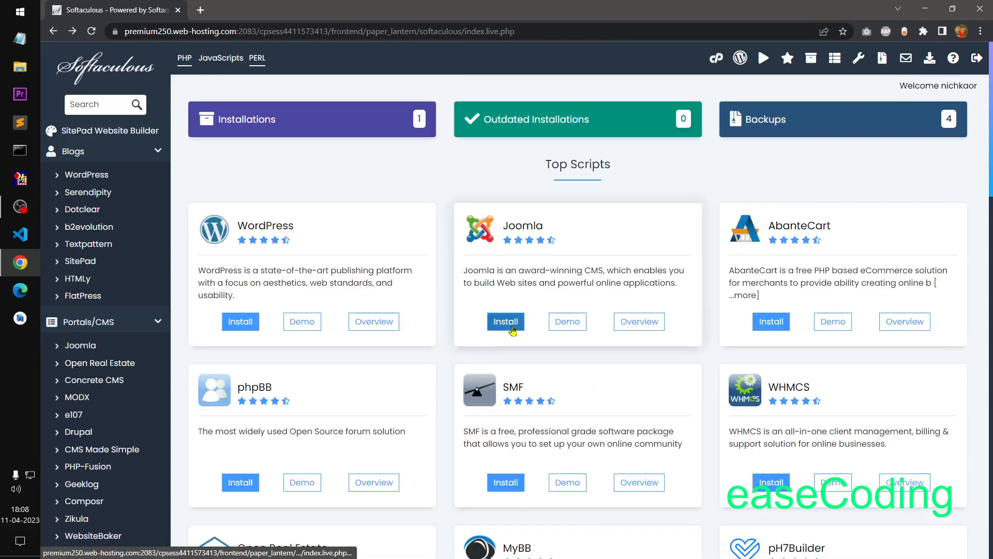
left_click(512, 329)
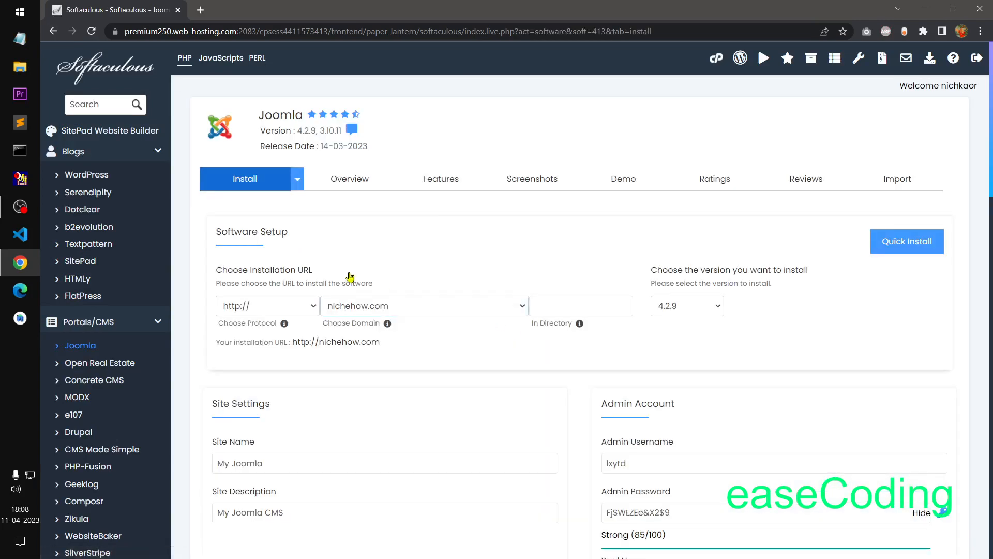
left_click(467, 313)
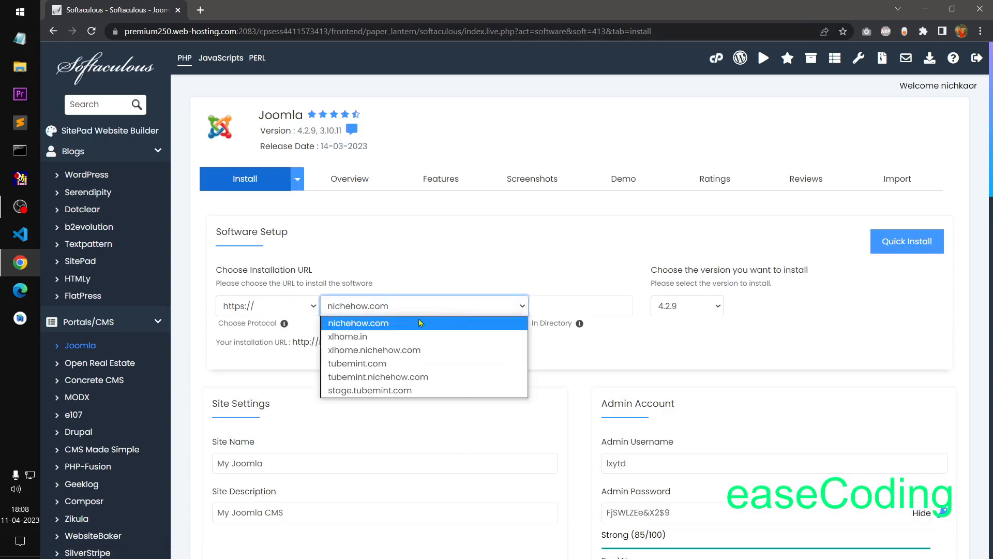
left_click(420, 337)
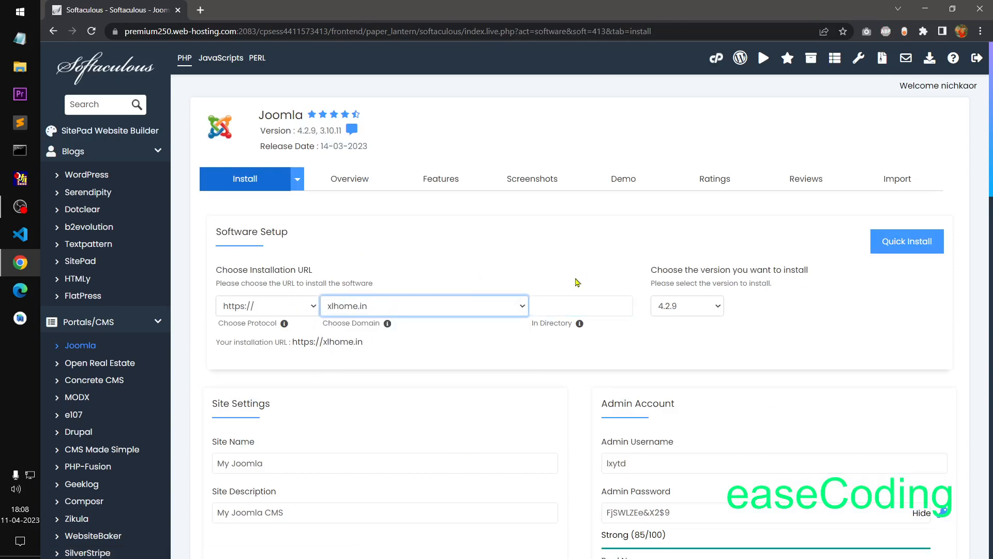
left_click(668, 301)
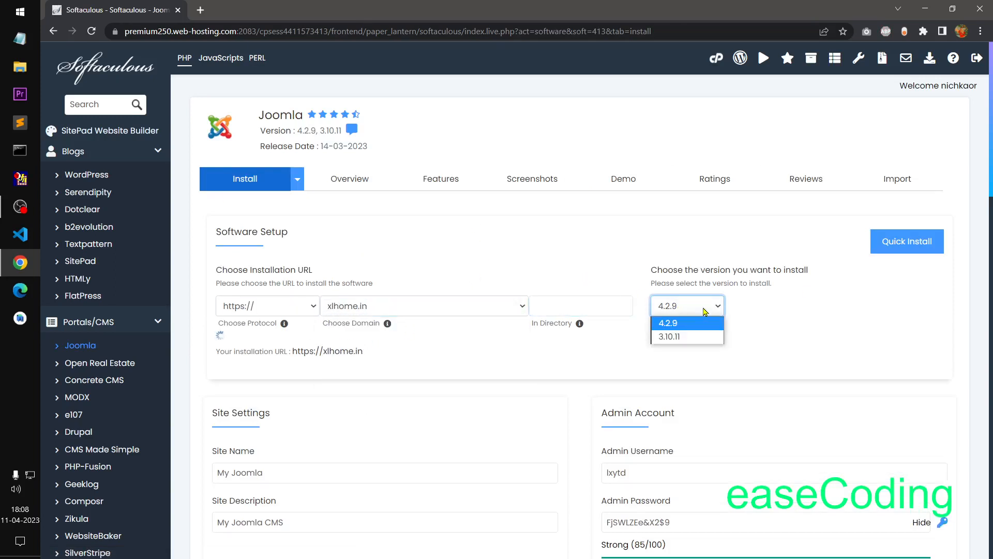
left_click(681, 325)
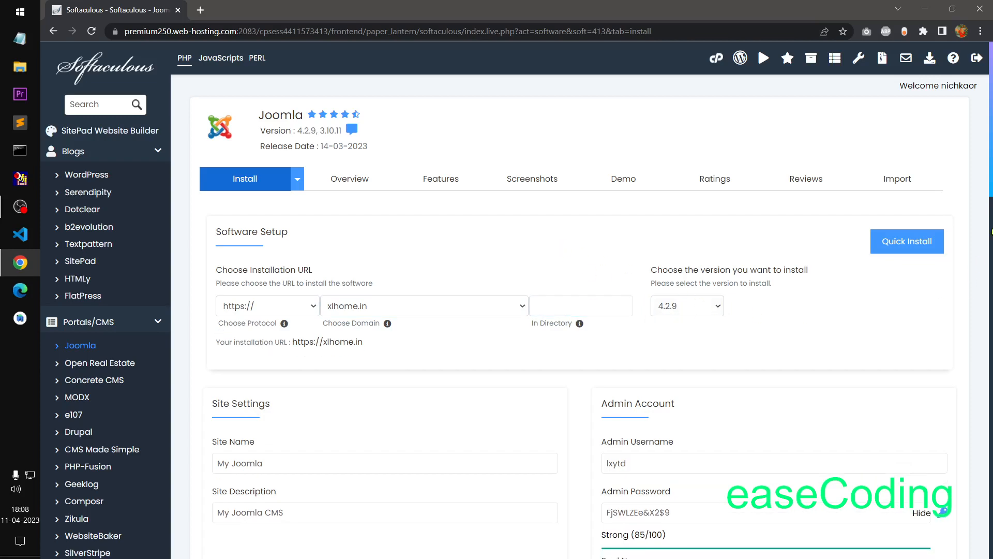
Change the site name to JoomlaBlog in the site settings
scroll(582, 300, "down", 7)
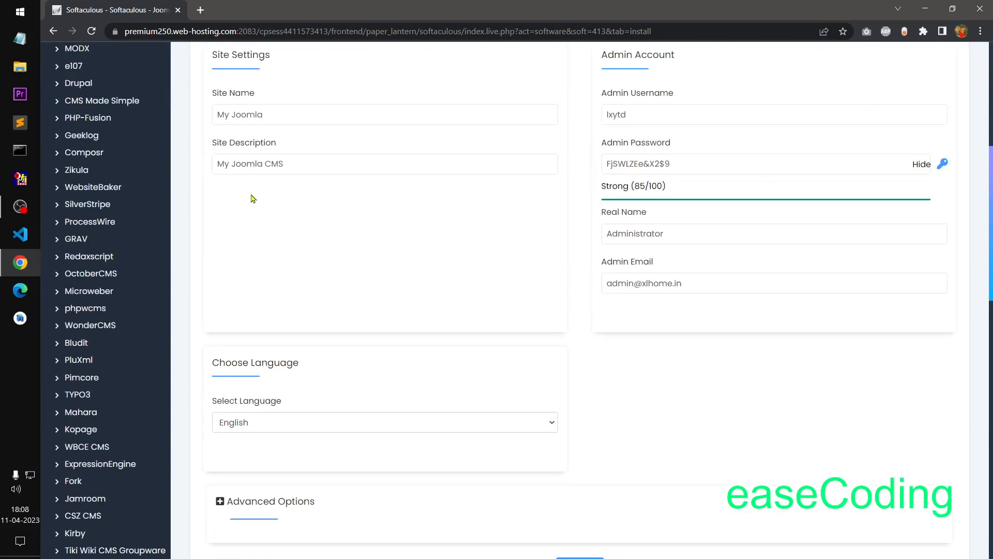
left_click_drag(229, 111, 205, 120)
key("BackSpace")
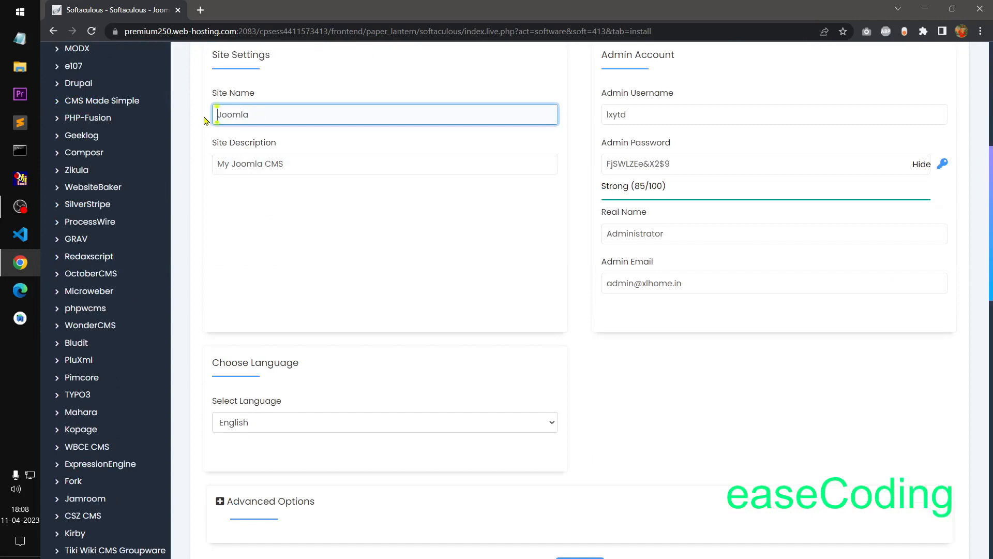
type("Blog")
Review the admin account's username, password, real name and email fields, and the rest of the installation form
left_click_drag(622, 117, 584, 117)
left_click_drag(696, 164, 600, 171)
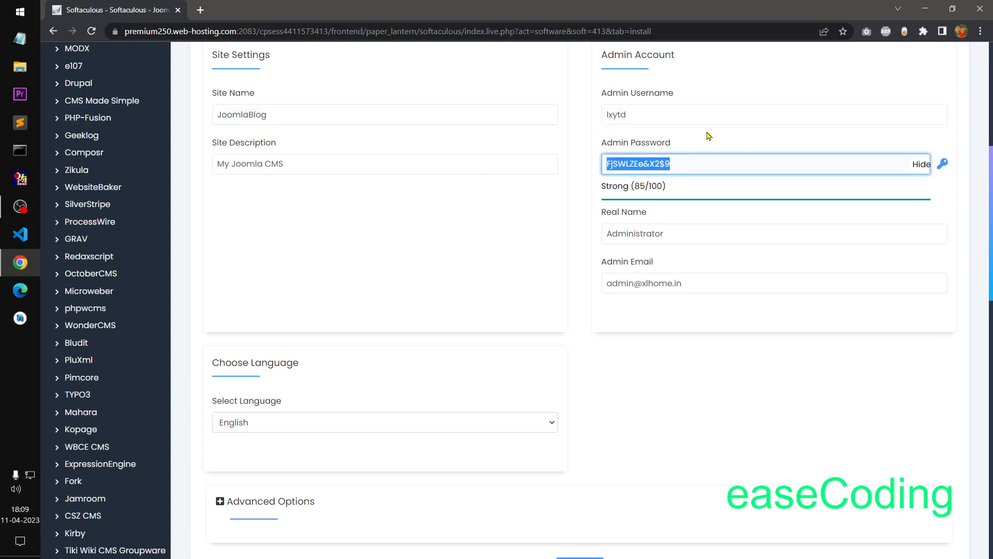
left_click(693, 236)
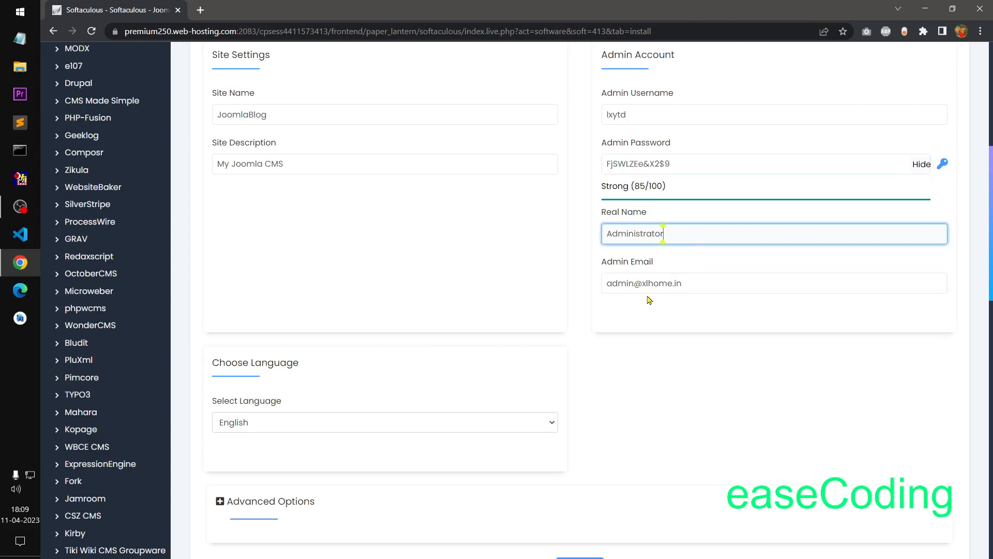
left_click_drag(637, 284, 744, 285)
left_click(743, 285)
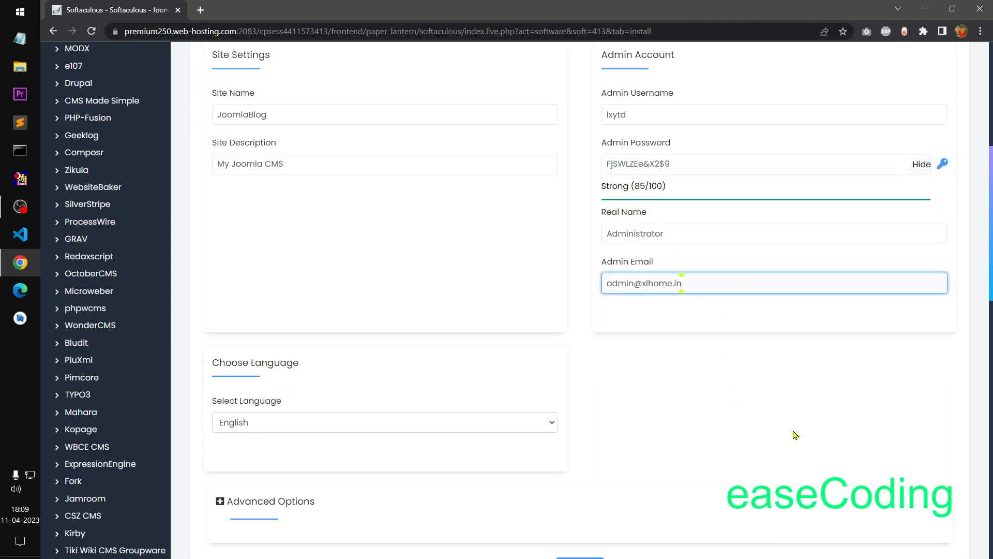
triple_click(677, 283)
left_click(696, 362)
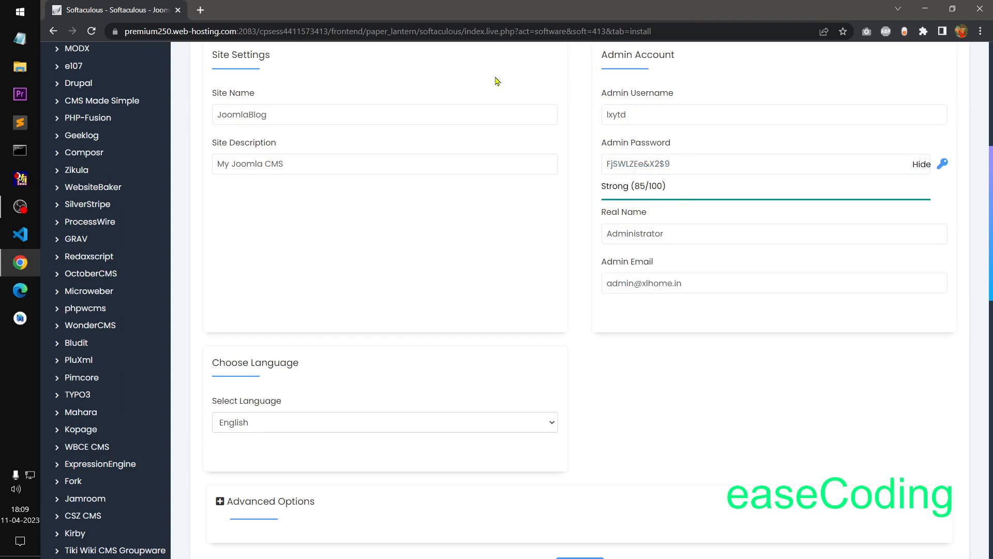
scroll(631, 161, "down", 3)
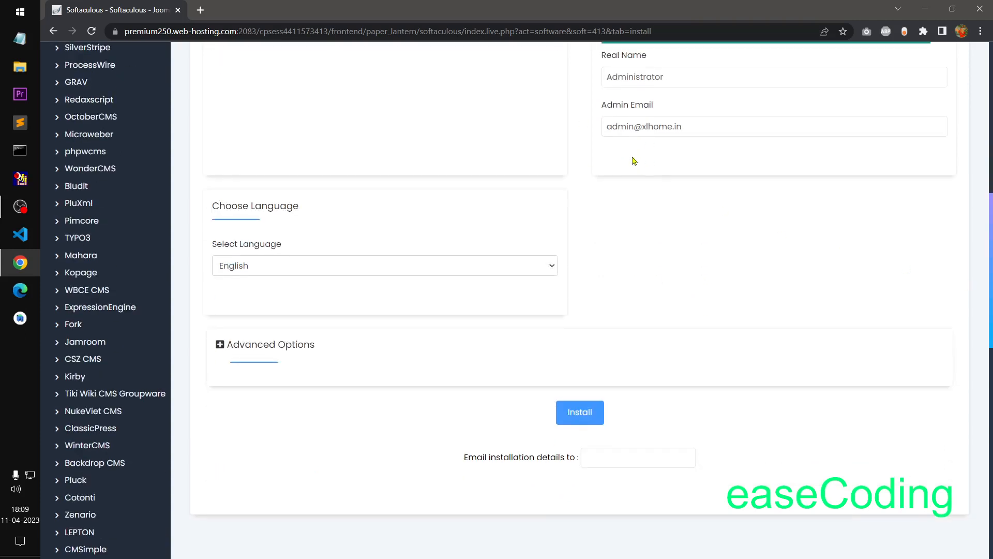
scroll(753, 183, "up", 3)
scroll(717, 137, "up", 2)
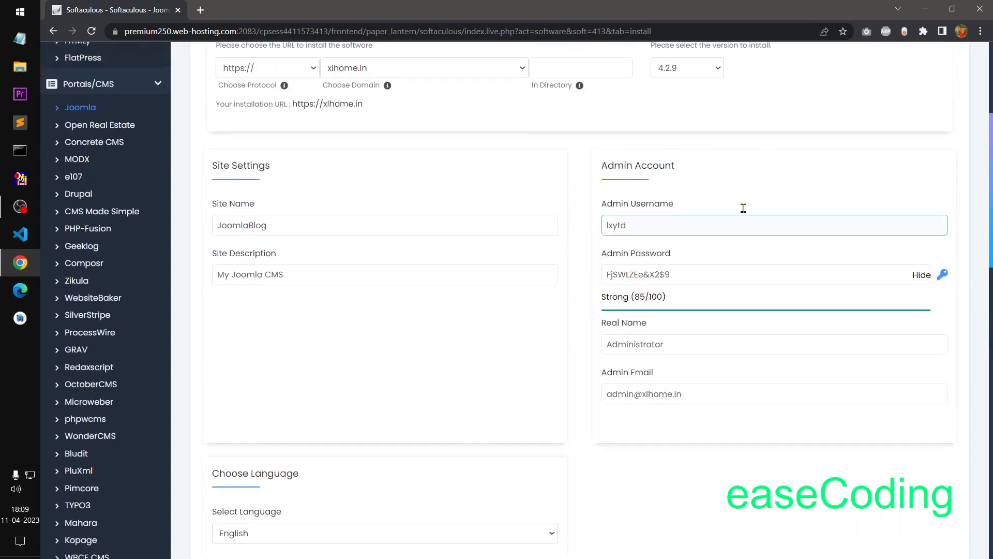
Look through the available installation languages, leaving English selected
left_click_drag(991, 146, 991, 236)
left_click(519, 233)
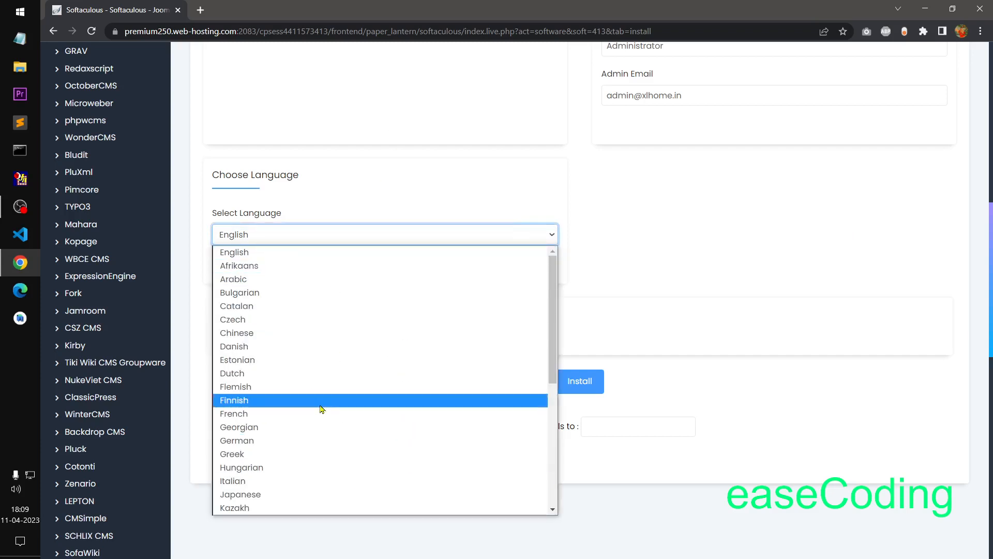
left_click(631, 247)
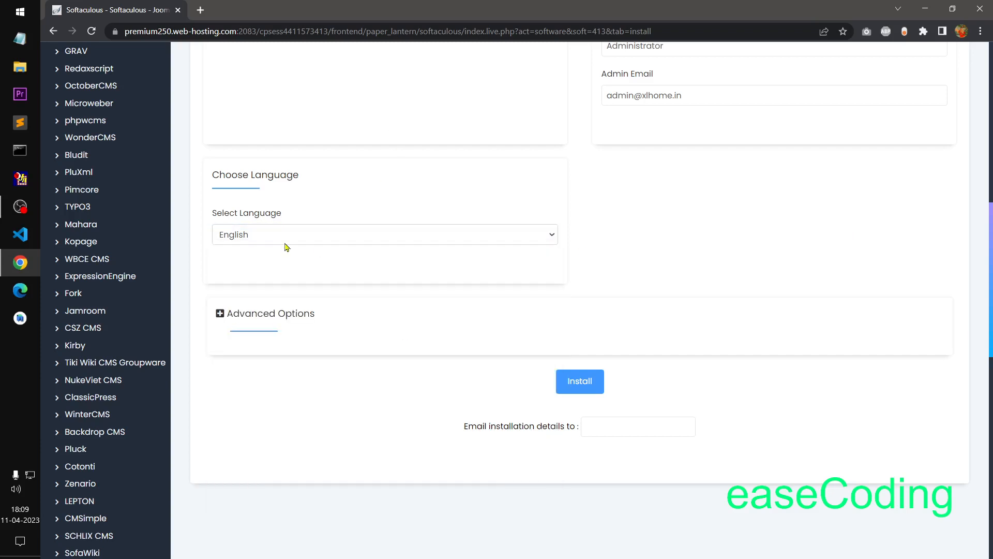
Expand the advanced options and set the editable part of the database name to joomblog
left_click(284, 314)
left_click(295, 393)
left_click(838, 344)
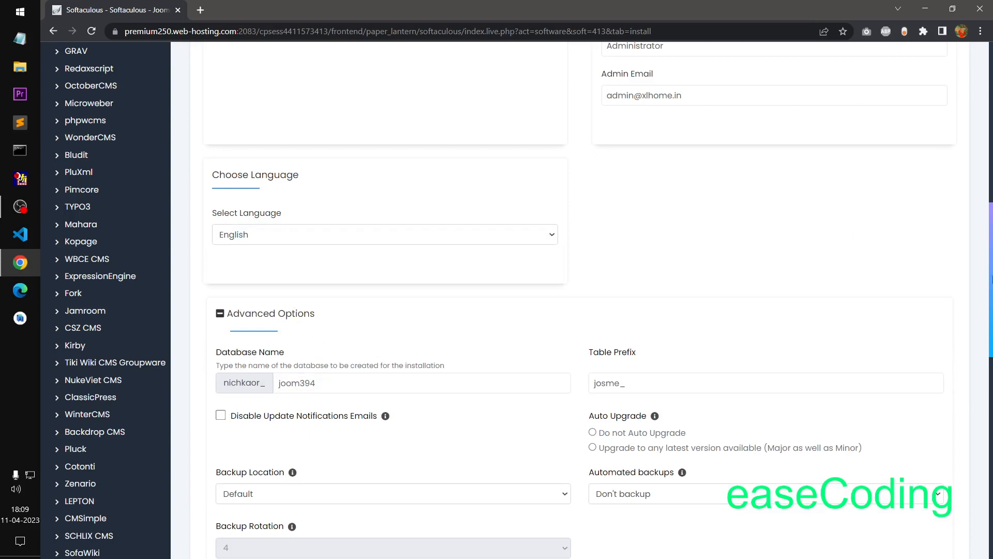
scroll(228, 137, "down", 4)
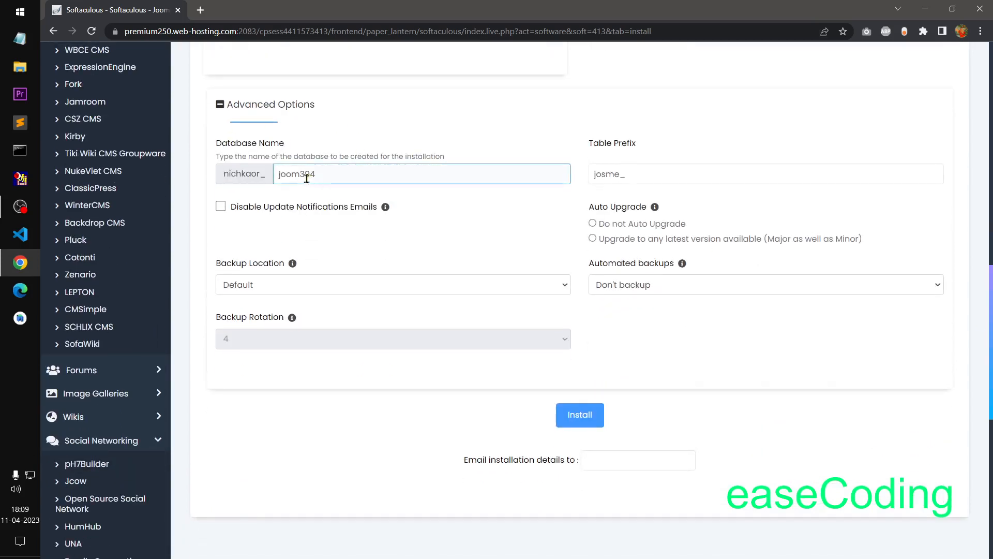
left_click_drag(299, 174, 391, 172)
type("blog")
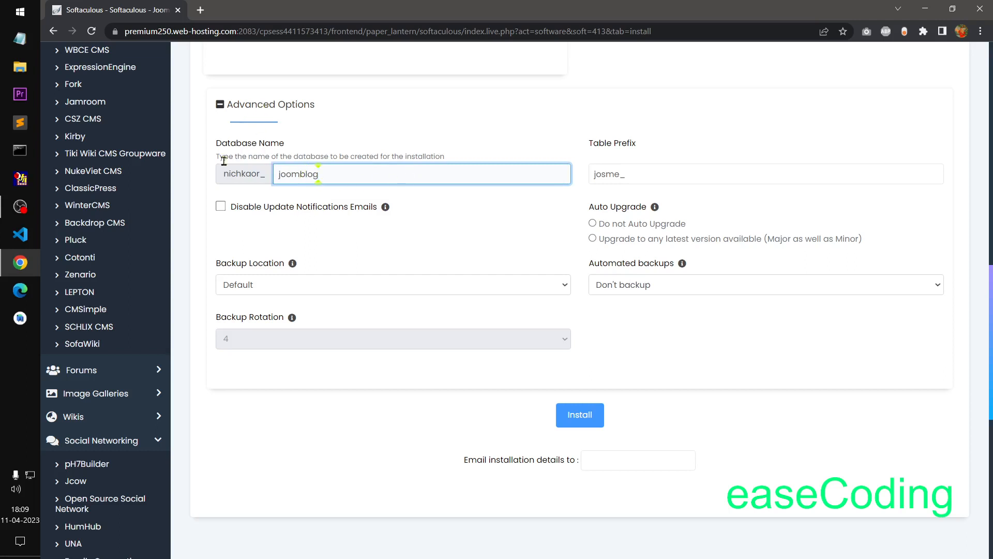
Change the database table prefix to jmb_
left_click_drag(619, 175, 579, 176)
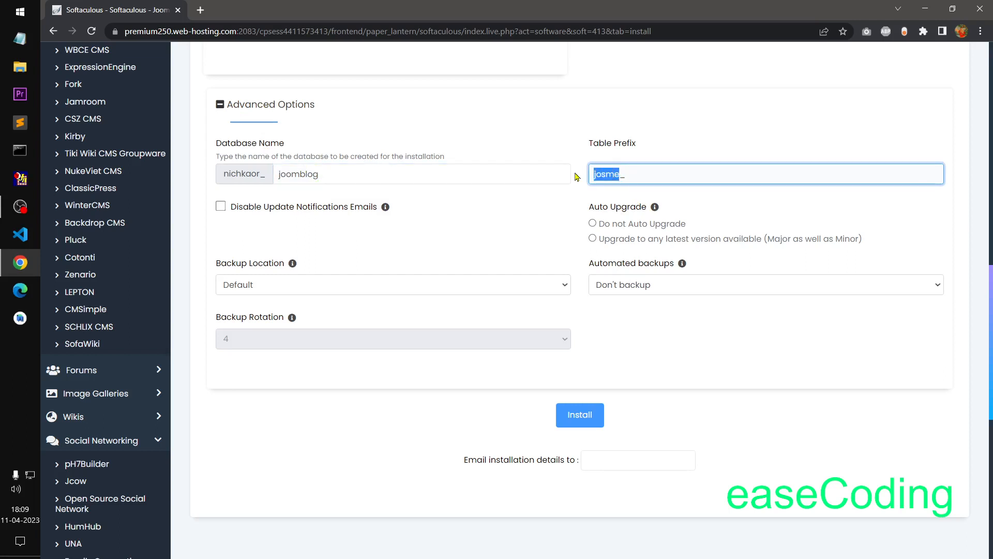
key("BackSpace")
type("joo")
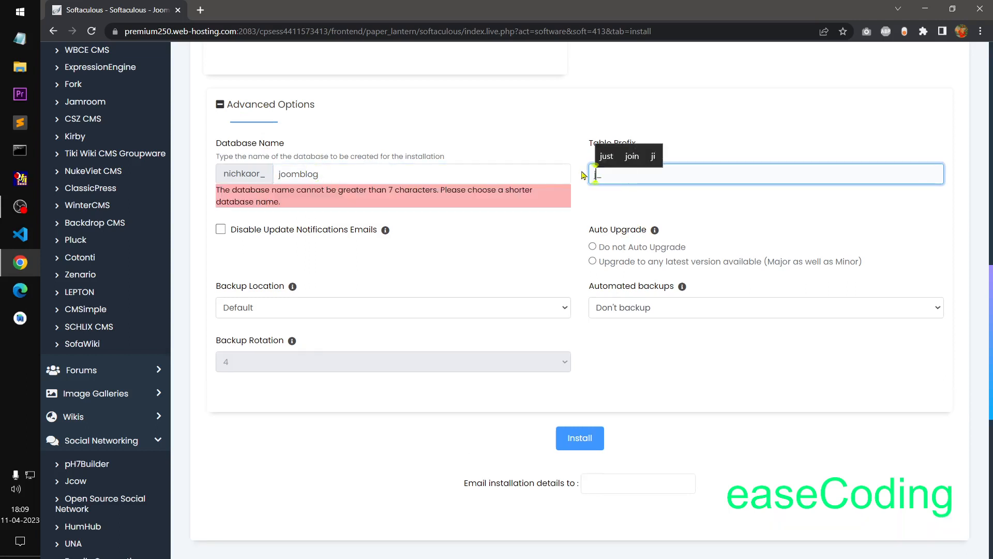
key("BackSpace")
key("BackSpace")
type("mb")
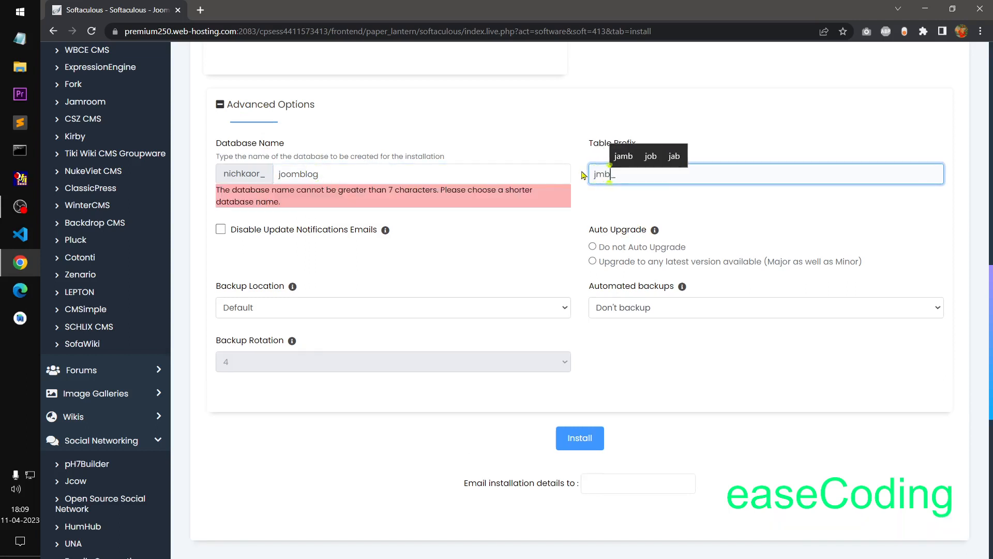
Shorten the editable part of the database name to joombl
left_click(342, 182)
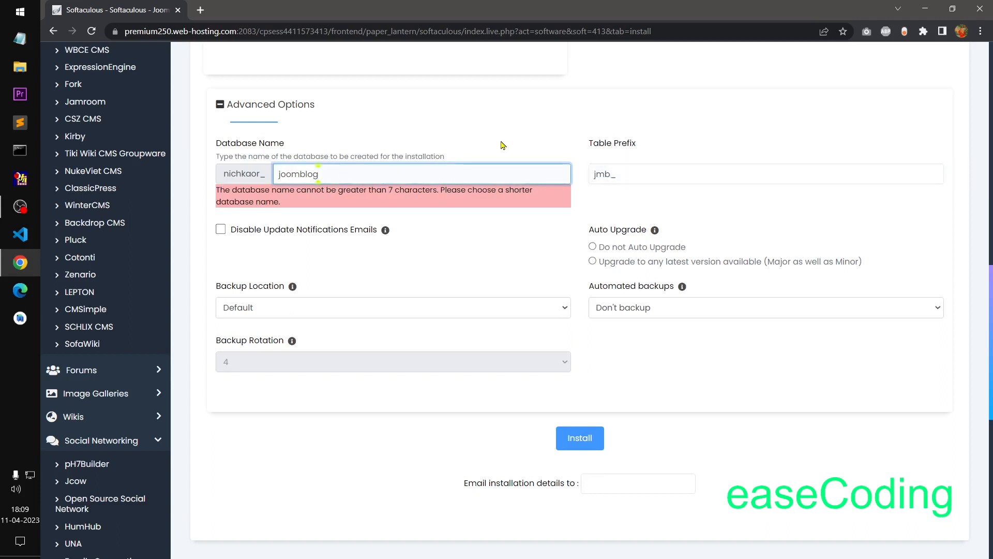
key("BackSpace")
key("BackSpace")
left_click(498, 142)
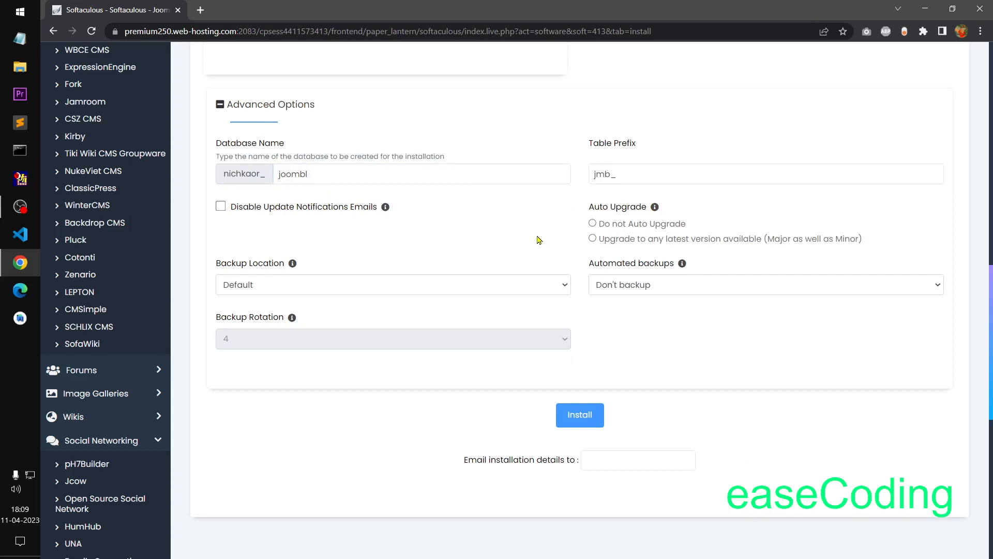
Enter the recipient's e-mail address for sending the installation details
left_click(631, 456)
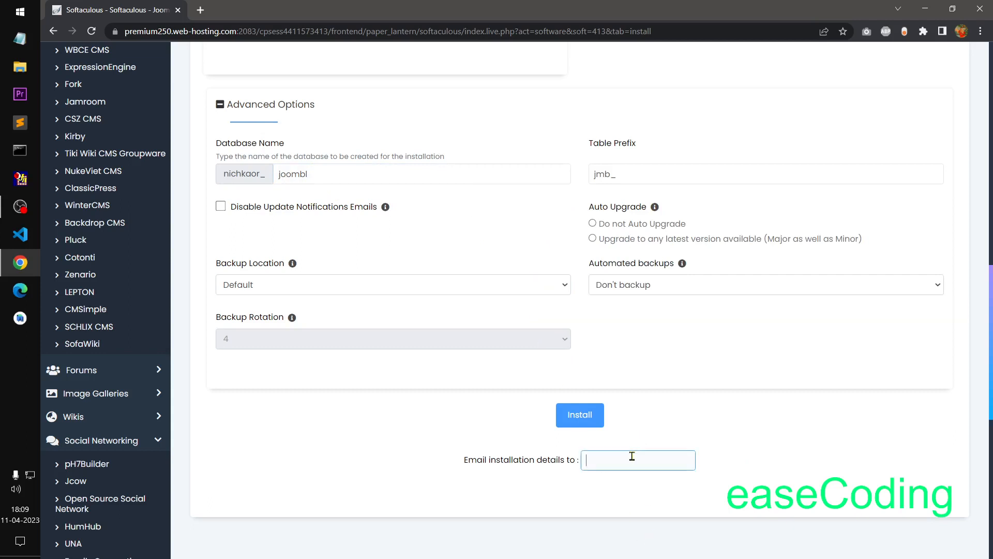
type("amulya")
key("Return")
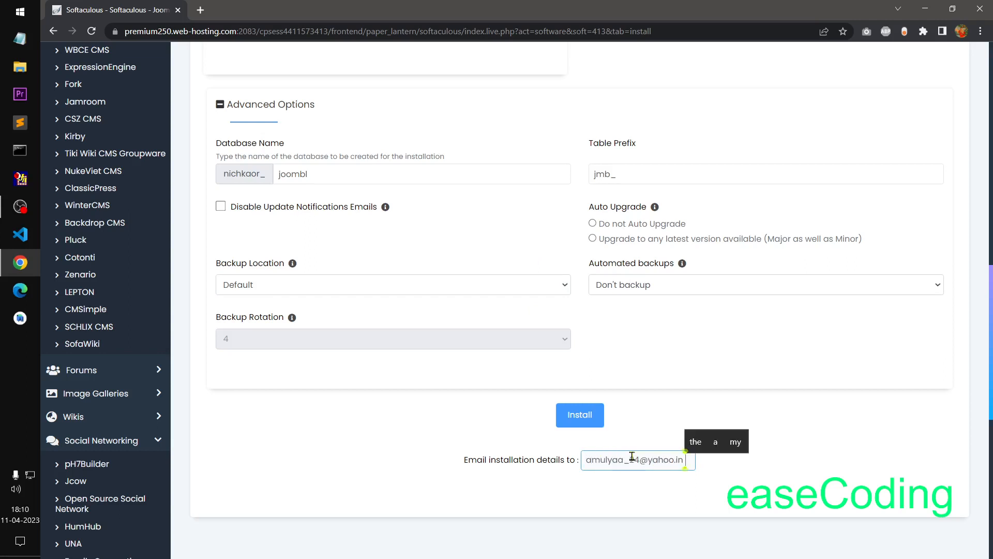
key("BackSpace")
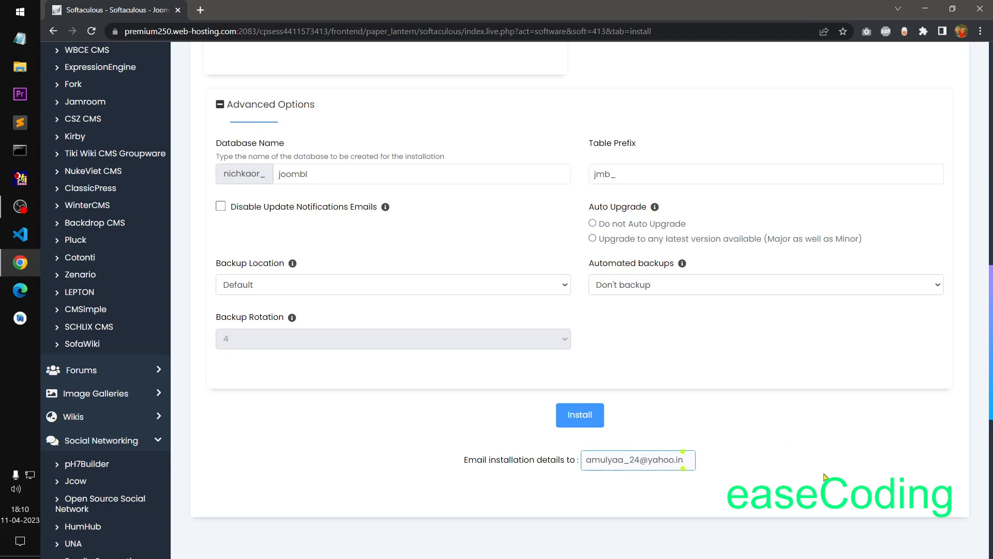
scroll(682, 460, "up", 15)
scroll(683, 459, "down", 15)
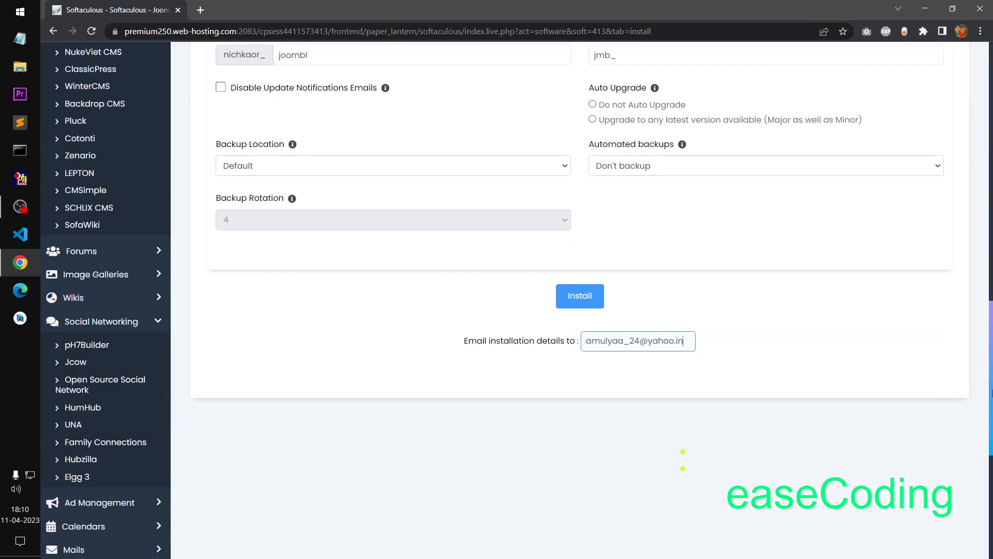
scroll(683, 459, "up", 2)
scroll(682, 460, "up", 12)
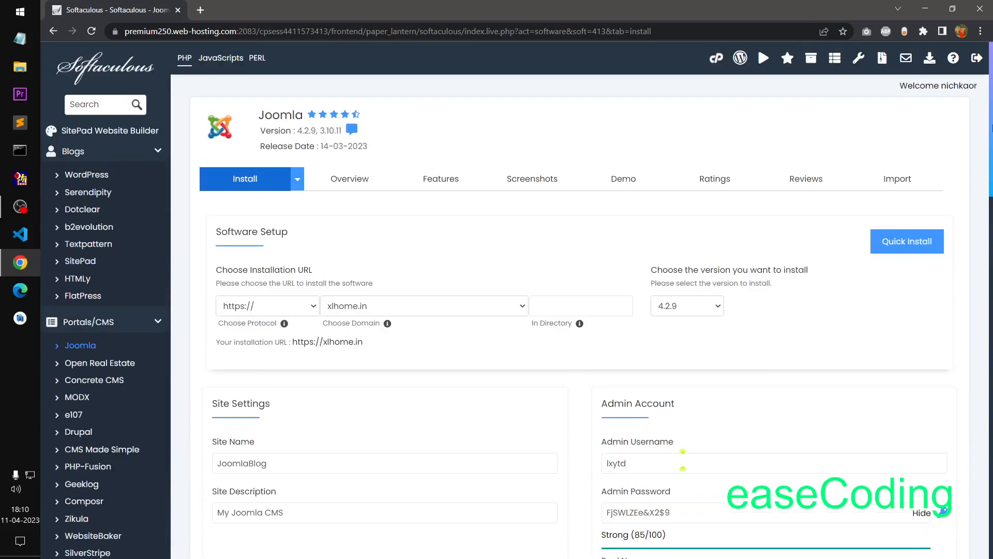
left_click(293, 308)
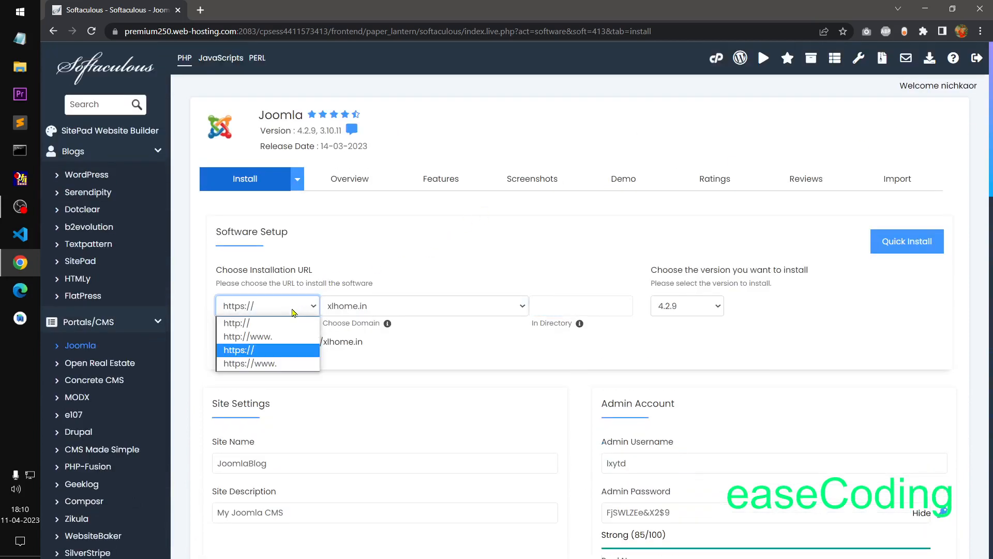
left_click(270, 351)
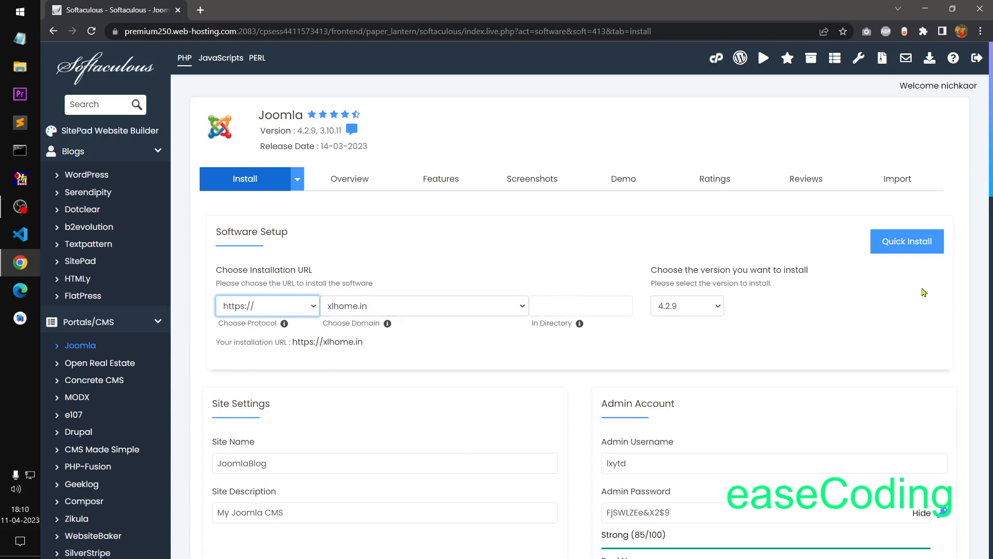
scroll(886, 180, "down", 3)
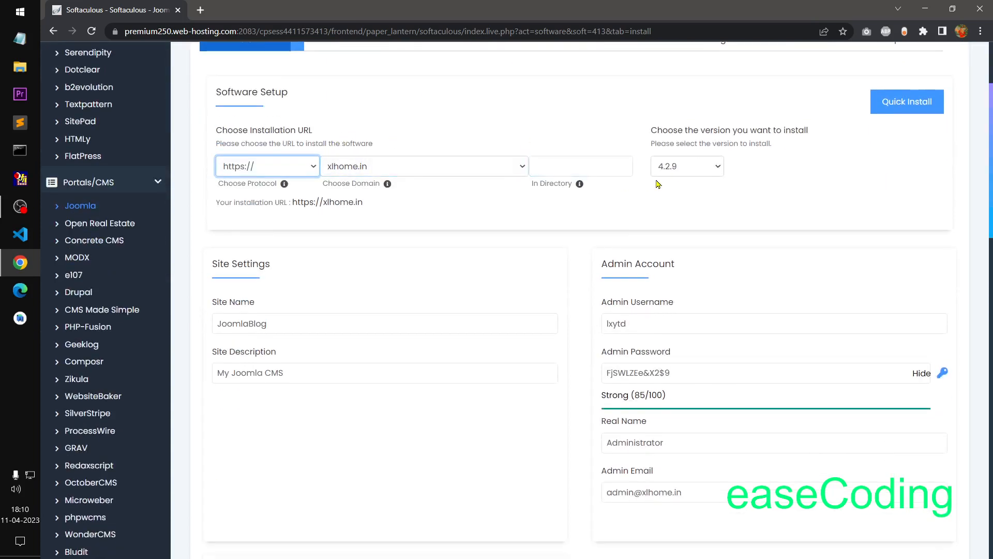
left_click(691, 167)
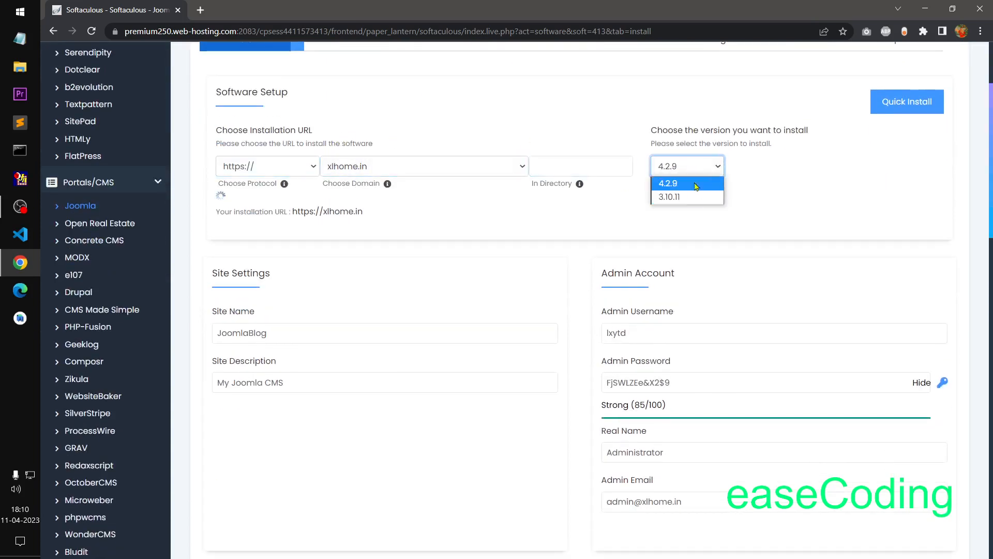
left_click(844, 192)
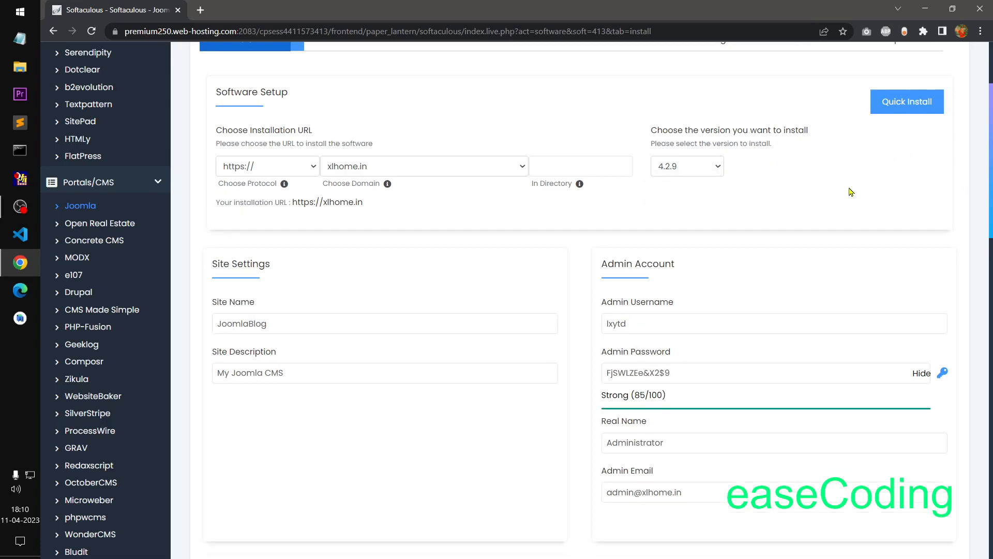
Review the site settings and the admin account's username, password, real name and e-mail fields without changing them
scroll(579, 310, "down", 3)
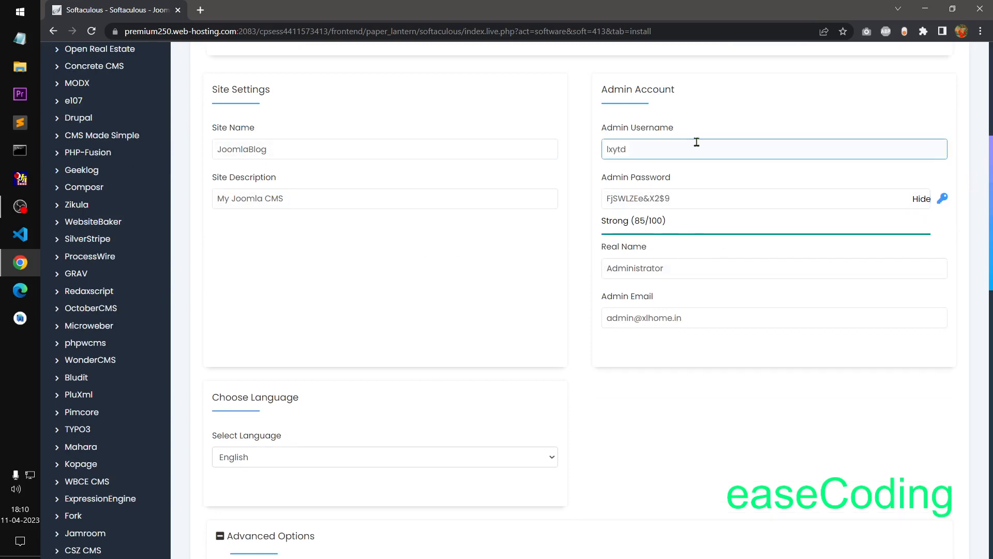
left_click(675, 268)
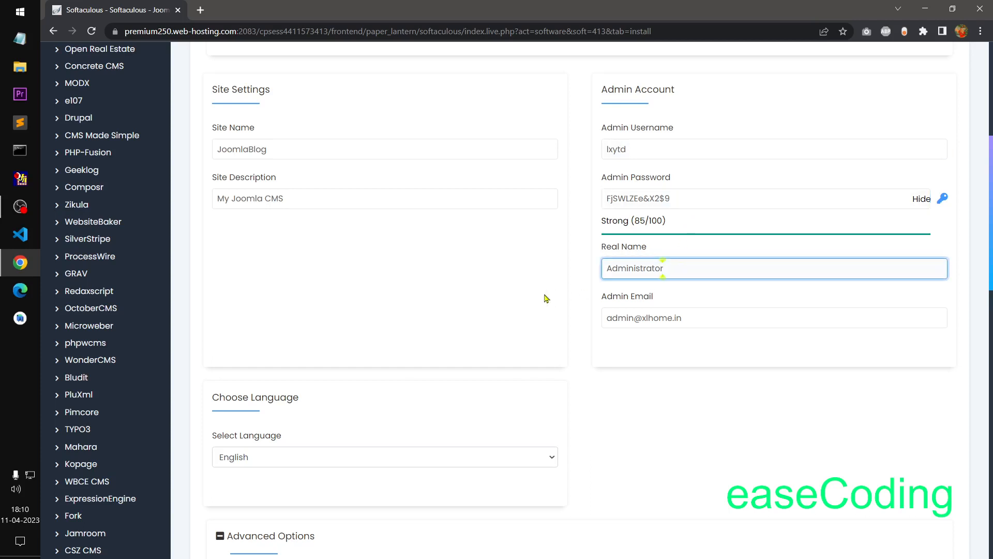
left_click(643, 347)
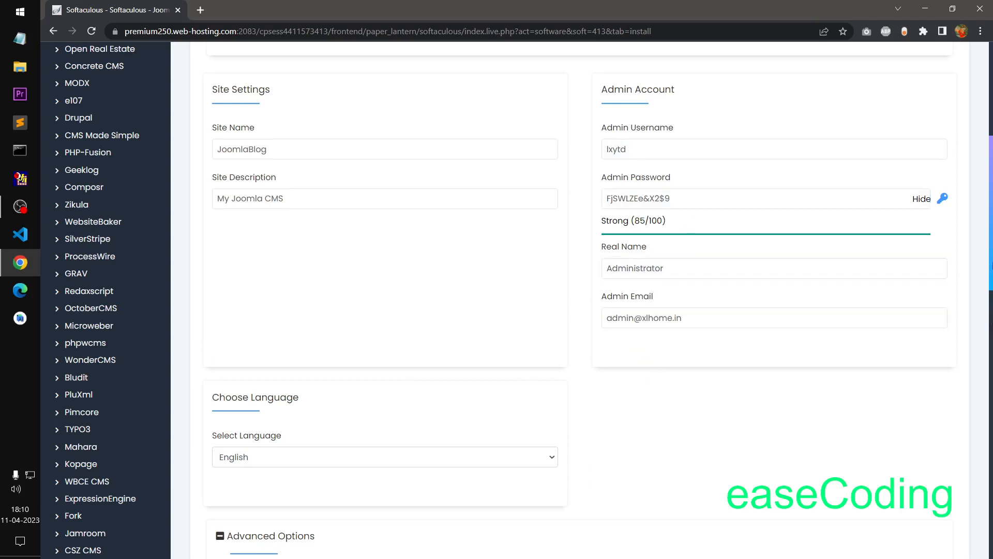
scroll(517, 300, "down", 5)
scroll(517, 300, "up", 5)
scroll(518, 300, "down", 5)
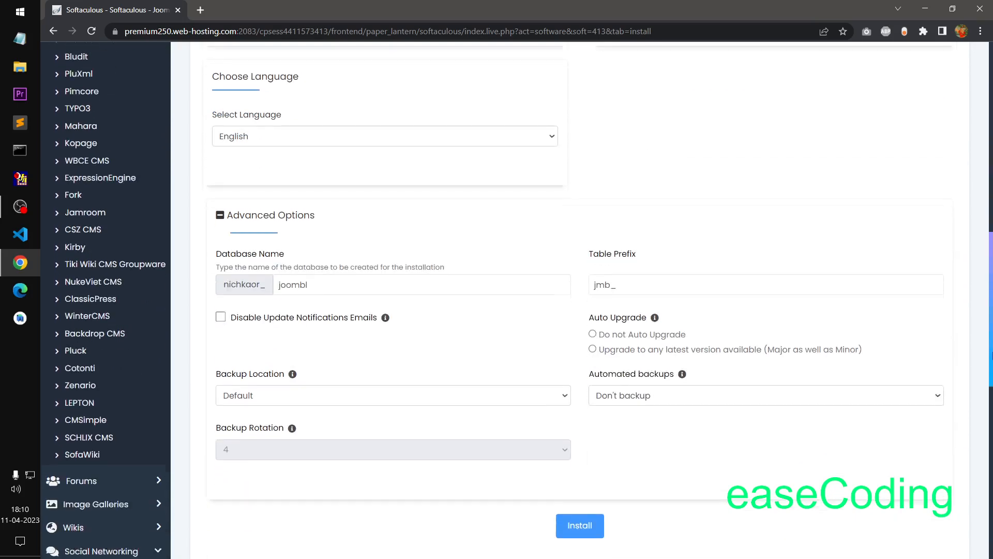
scroll(517, 300, "up", 5)
left_click(660, 289)
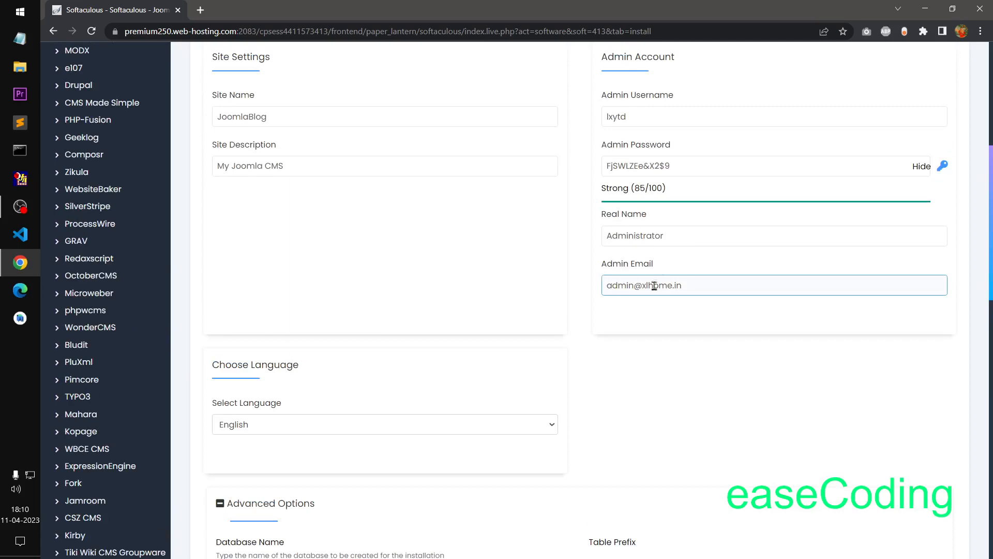
left_click(693, 284)
left_click_drag(693, 284, 607, 285)
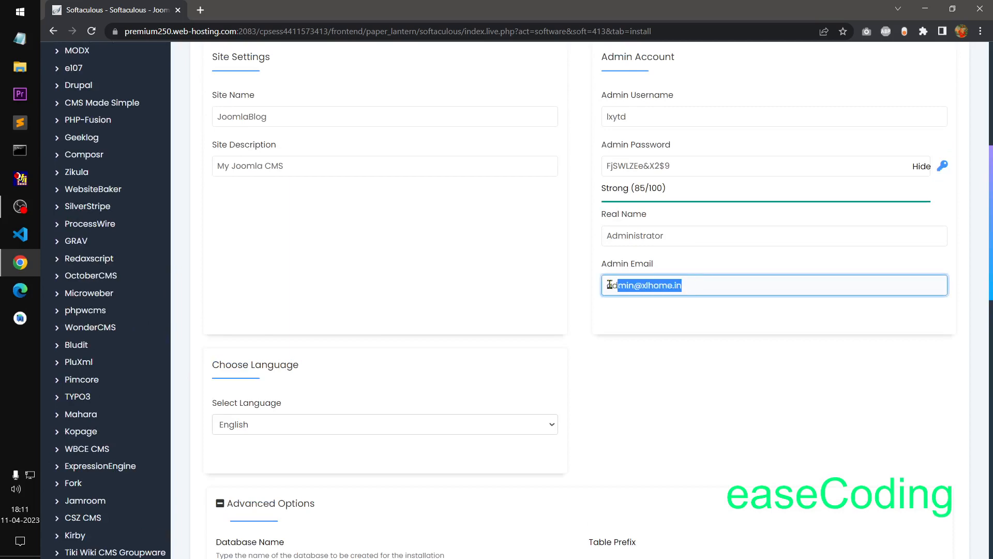
left_click(925, 351)
Recheck the database name and table prefix in the advanced options
scroll(518, 300, "down", 5)
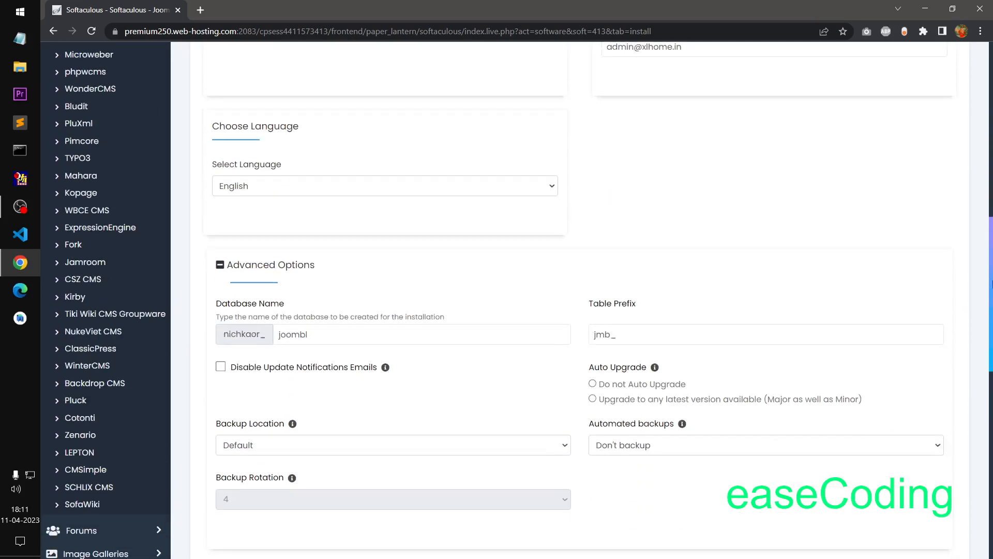
scroll(658, 298, "down", 2)
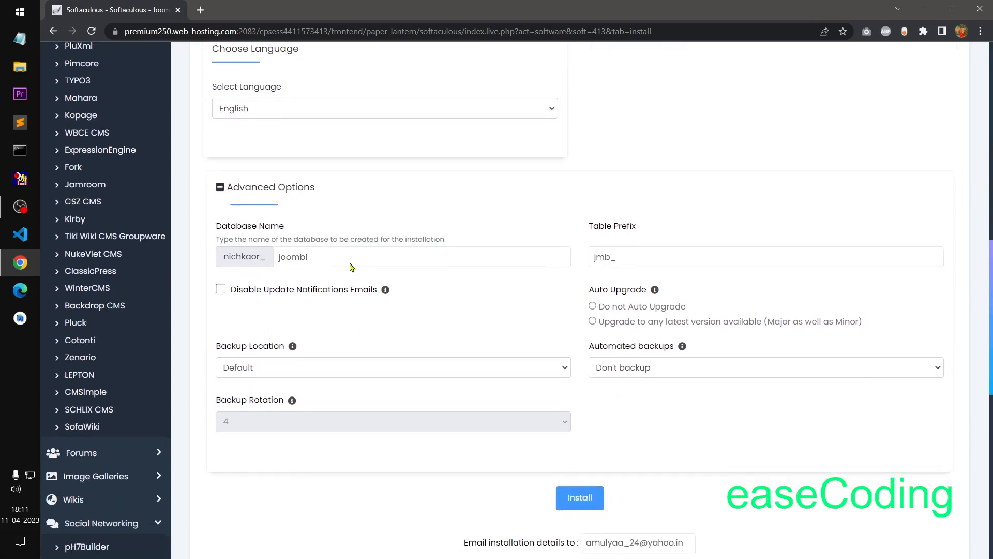
left_click(344, 187)
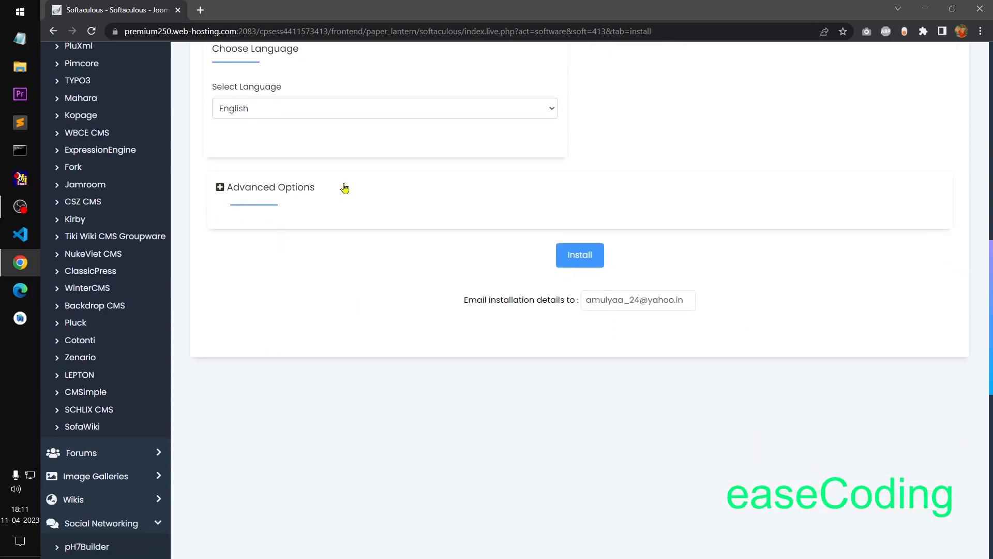
left_click(345, 188)
left_click(307, 261)
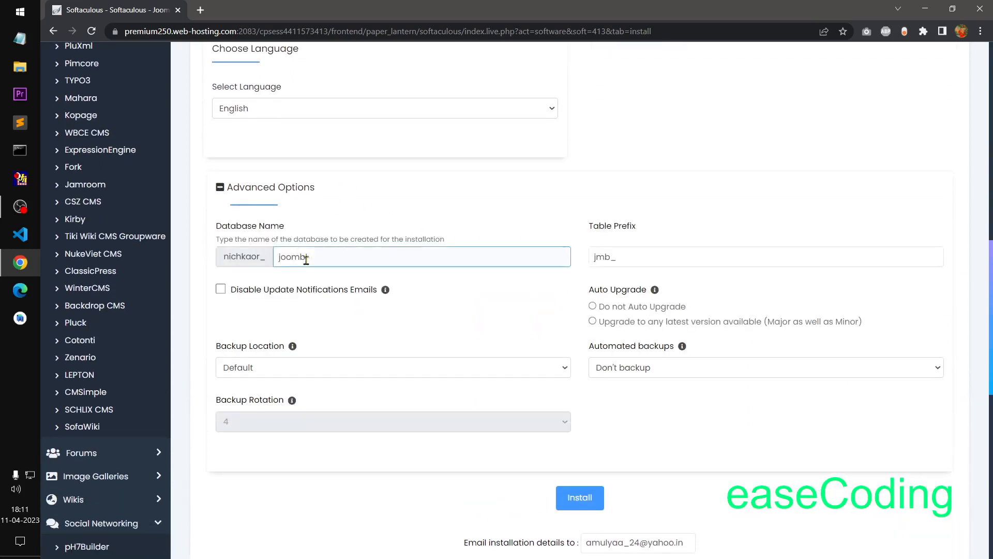
left_click(334, 223)
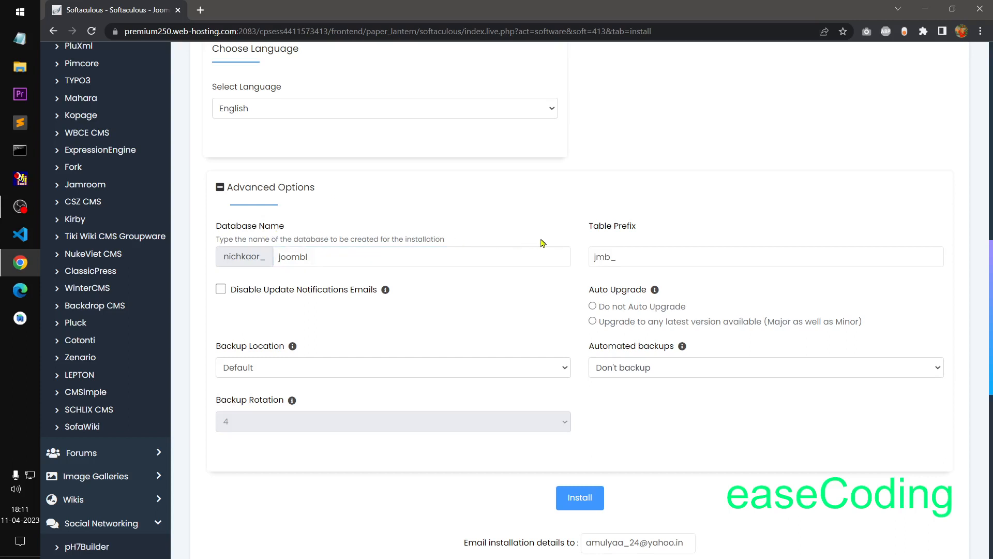
Collapse the advanced options and start the Joomla installation
left_click(313, 189)
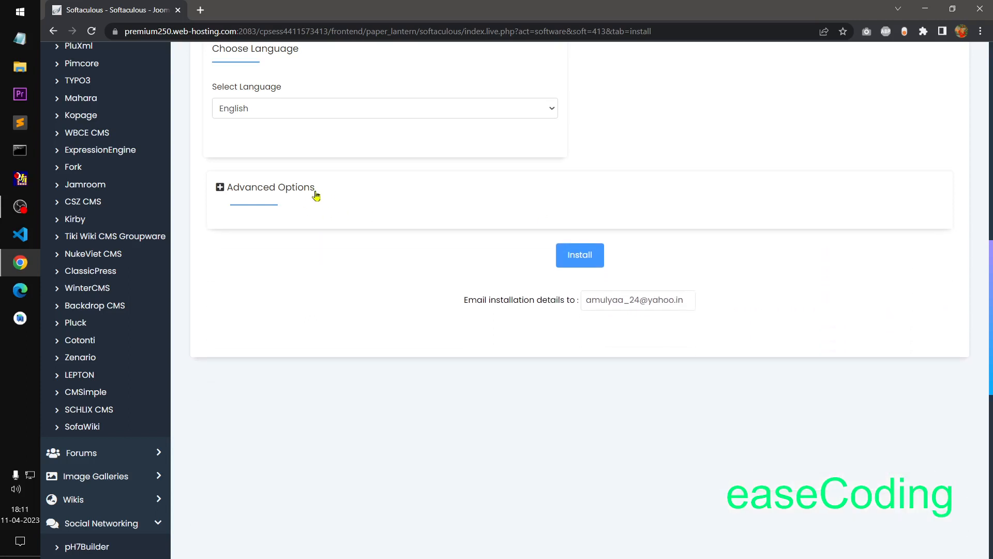
left_click(604, 300)
left_click(722, 328)
left_click(579, 255)
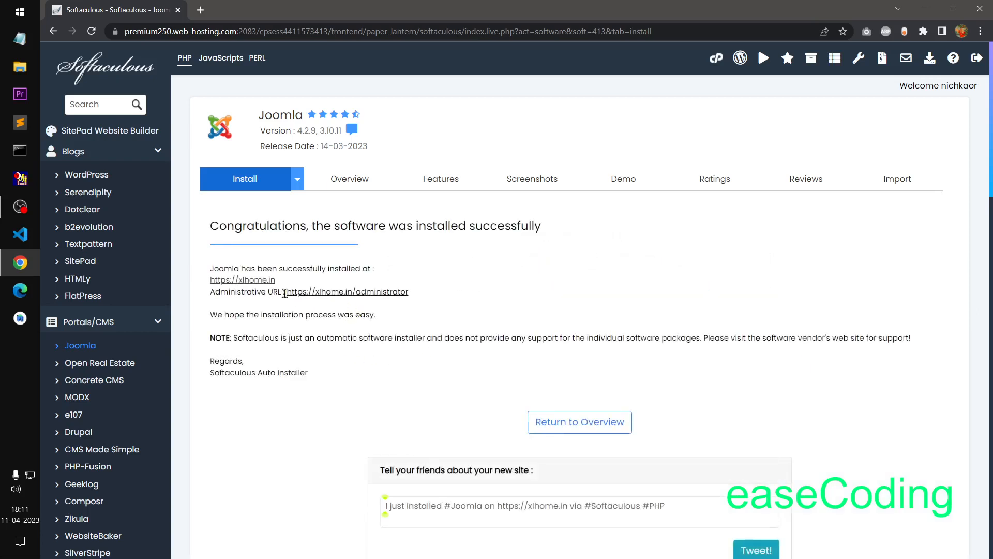
Open the cPanel main page in a new browser tab and switch to it
right_click(714, 58)
left_click(733, 73)
left_click_drag(211, 226, 567, 233)
left_click(681, 253)
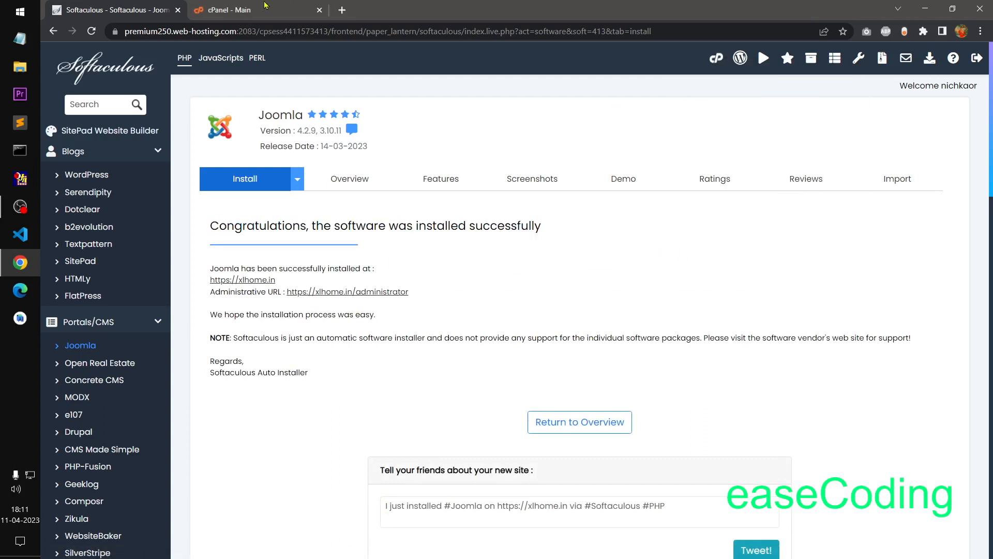
left_click(261, 8)
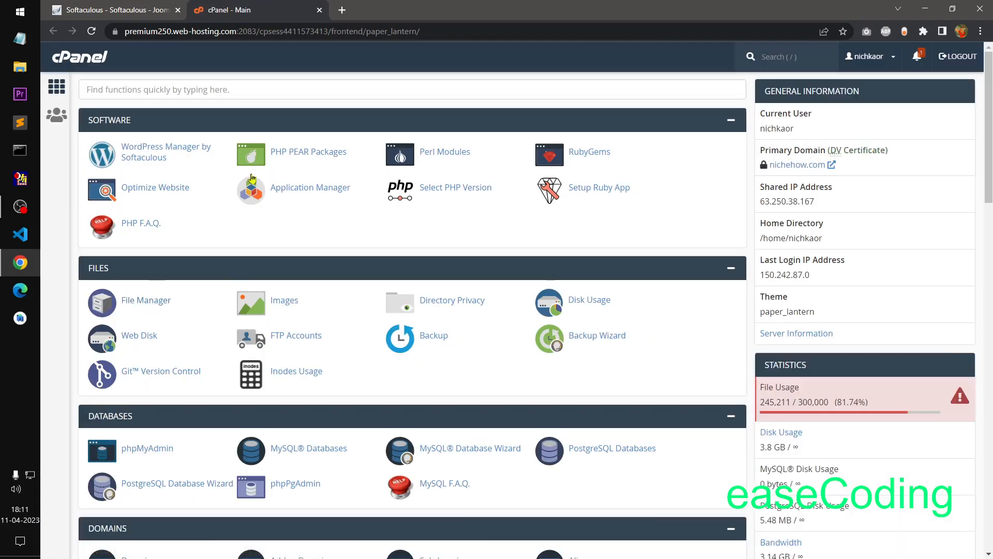
Open cPanel's File Manager and show the contents of the xlhome.in folder
left_click(150, 311)
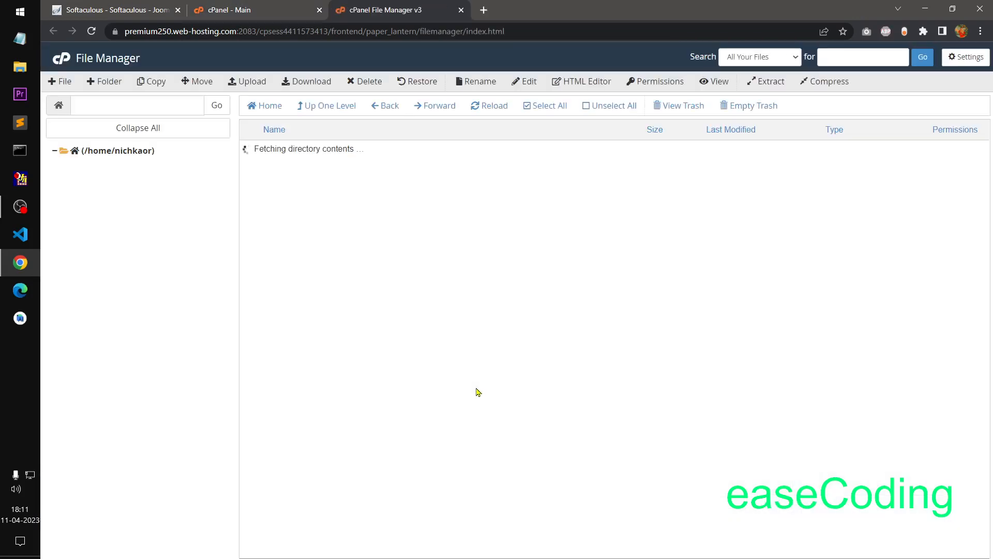
left_click(217, 6)
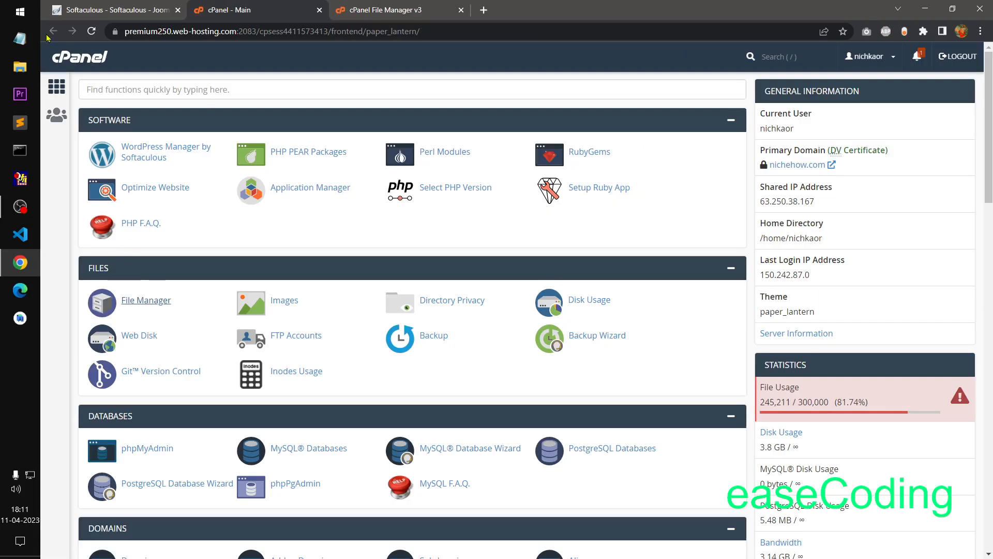
left_click(350, 7)
scroll(155, 455, "down", 5)
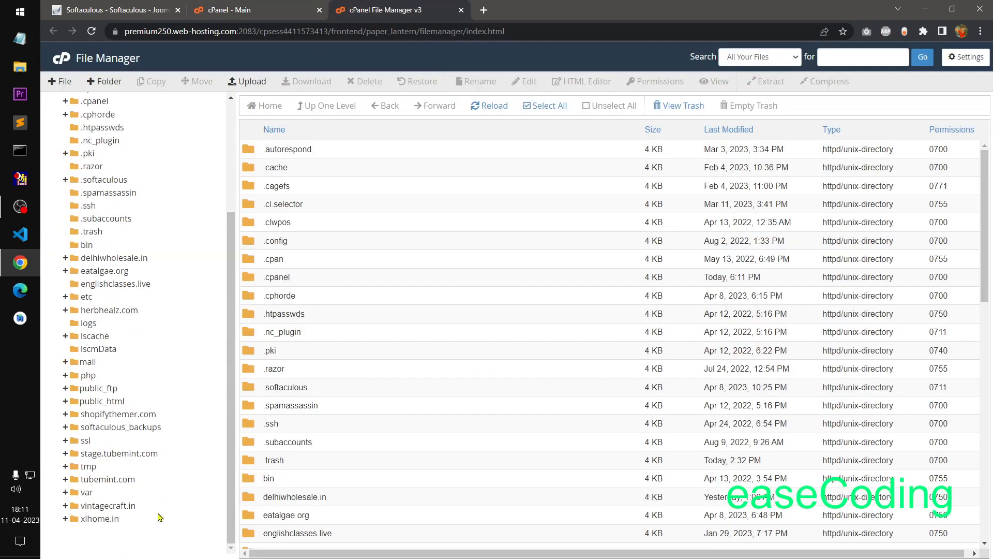
left_click(95, 519)
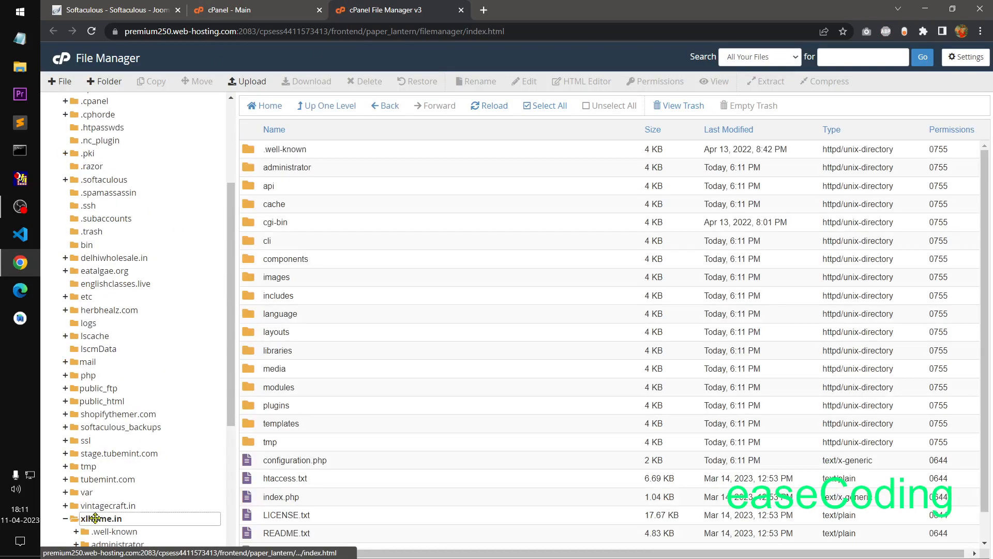
Go back to the home directory and open the public_html folder to examine the primary domain's files
scroll(122, 476, "up", 3)
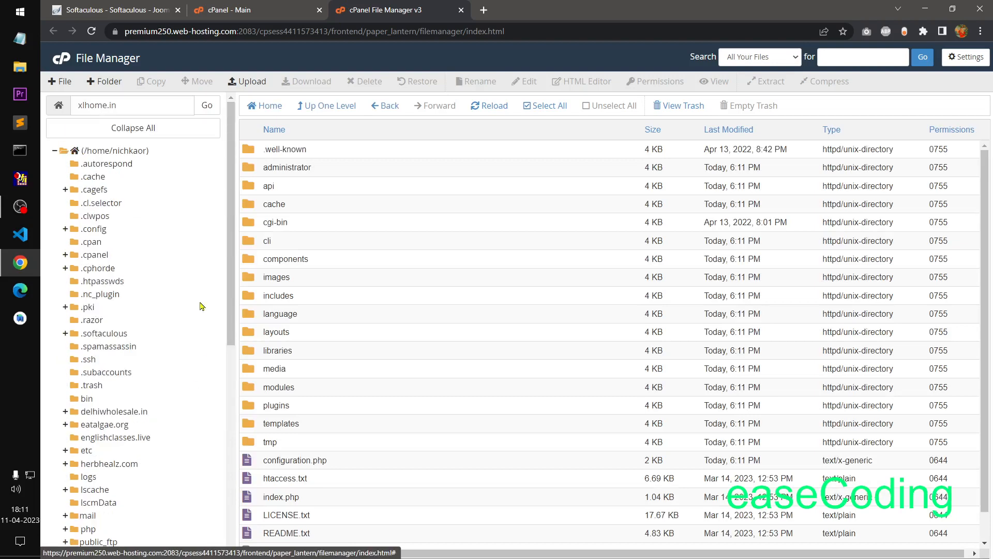
left_click(126, 151)
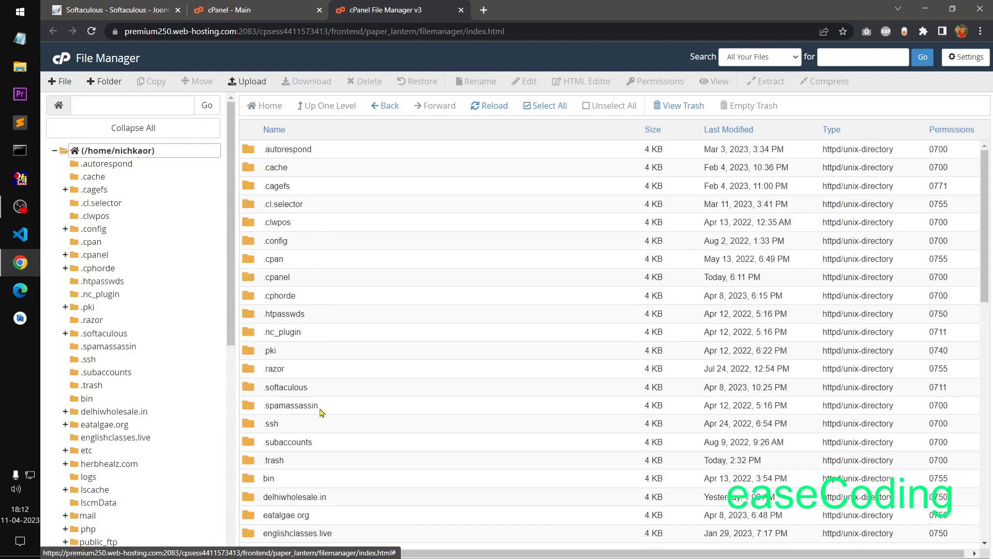
scroll(357, 428, "down", 10)
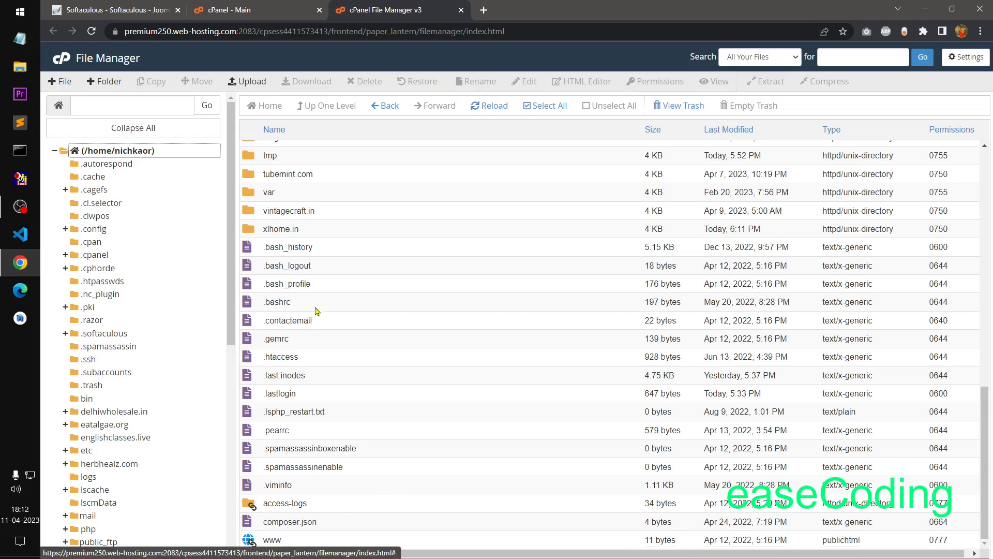
scroll(395, 260, "up", 8)
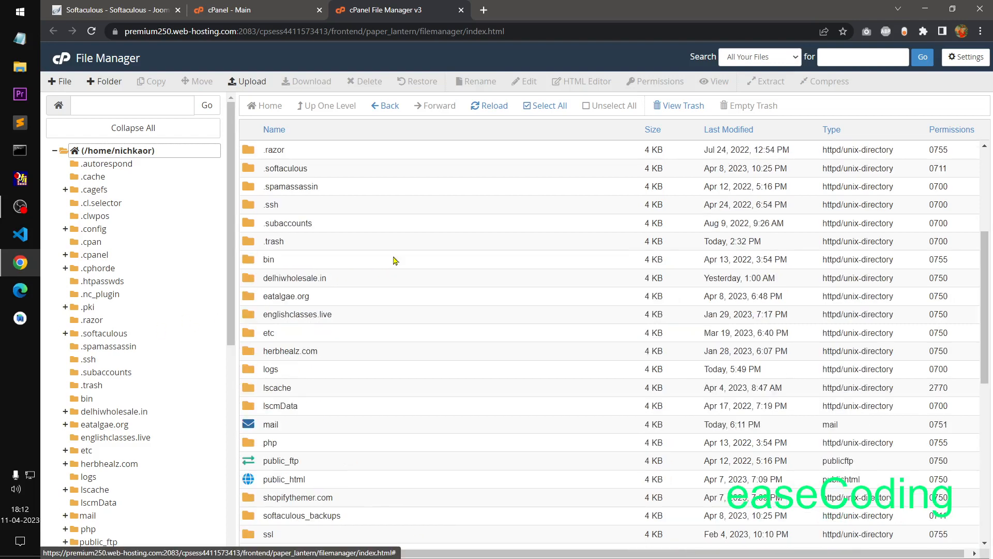
double_click(323, 483)
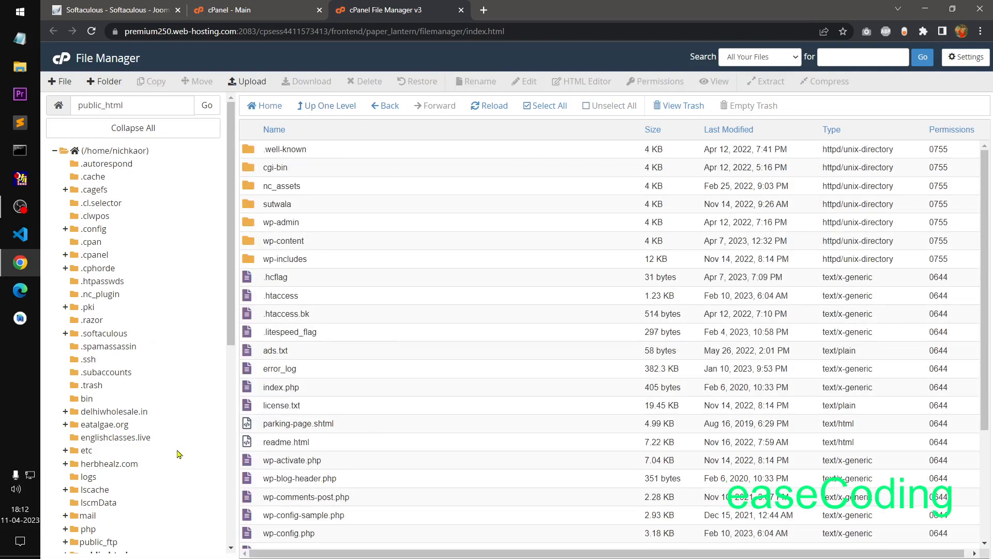
Reopen the xlhome.in folder, examine the installed Joomla files, and collapse its subfolder tree
scroll(179, 449, "down", 7)
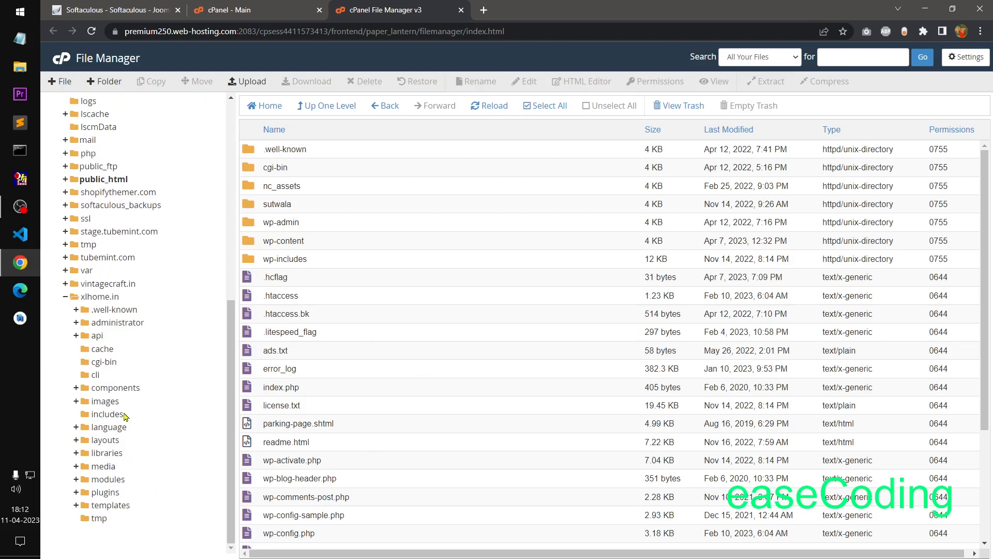
left_click(95, 299)
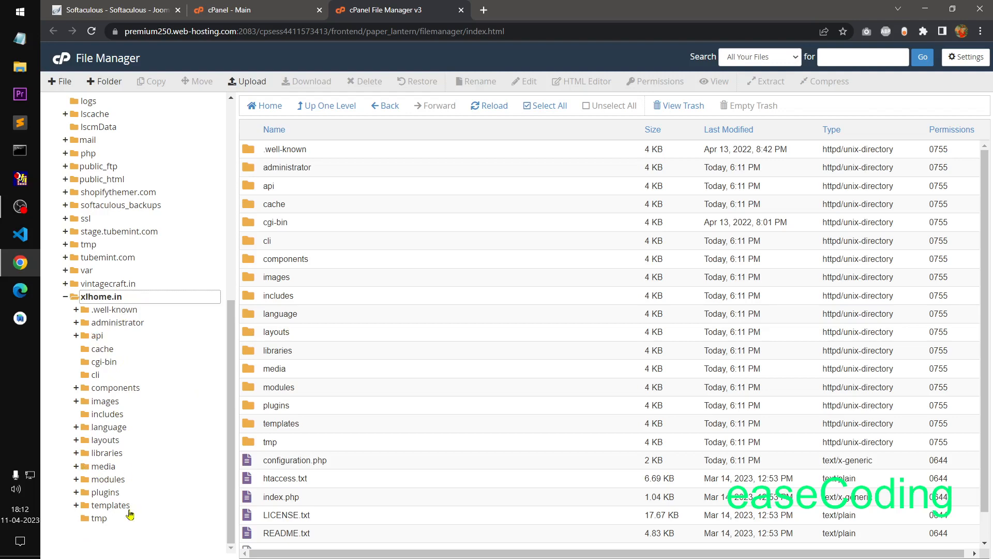
scroll(454, 395, "down", 2)
scroll(453, 393, "up", 2)
left_click(65, 296)
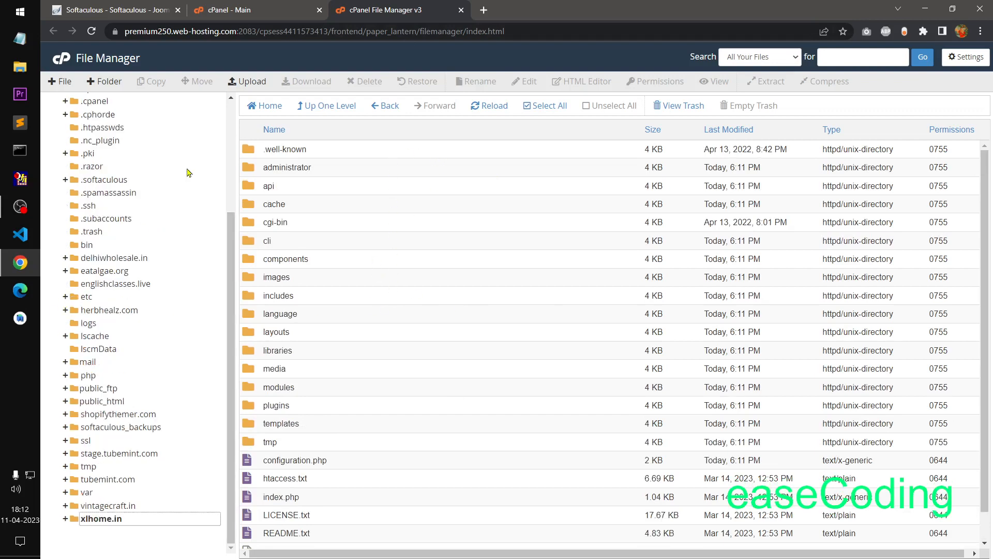
Return to the Softaculous page showing the Joomla installation result
left_click(237, 5)
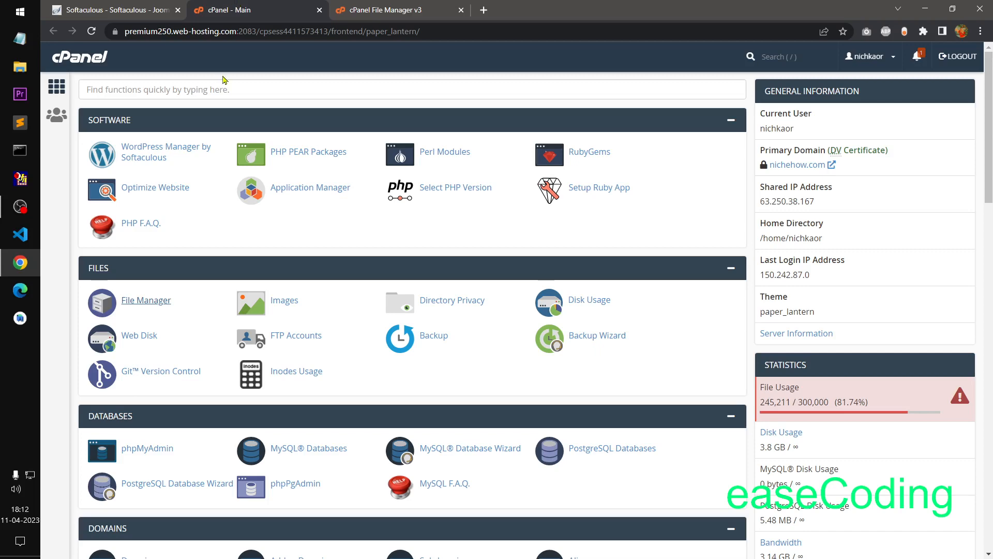
left_click(114, 6)
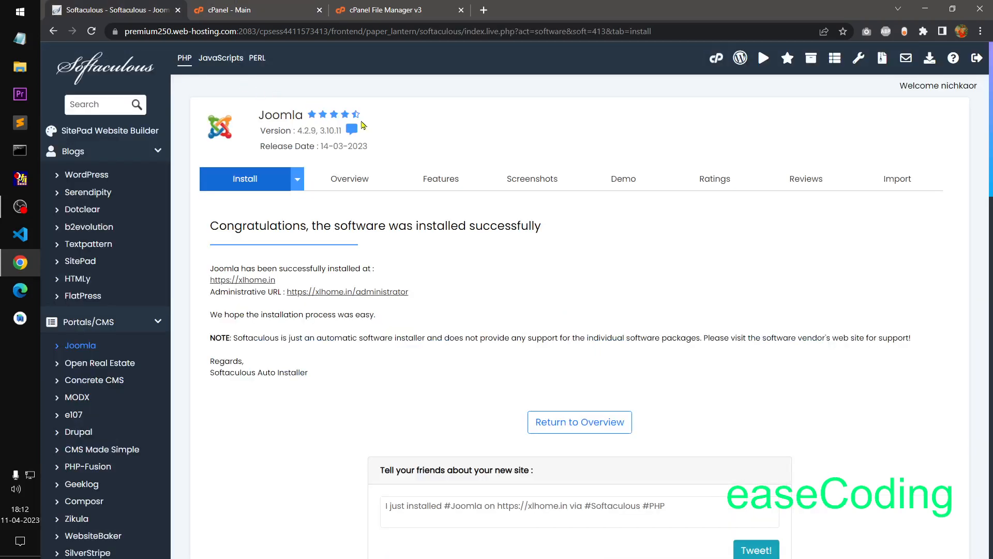